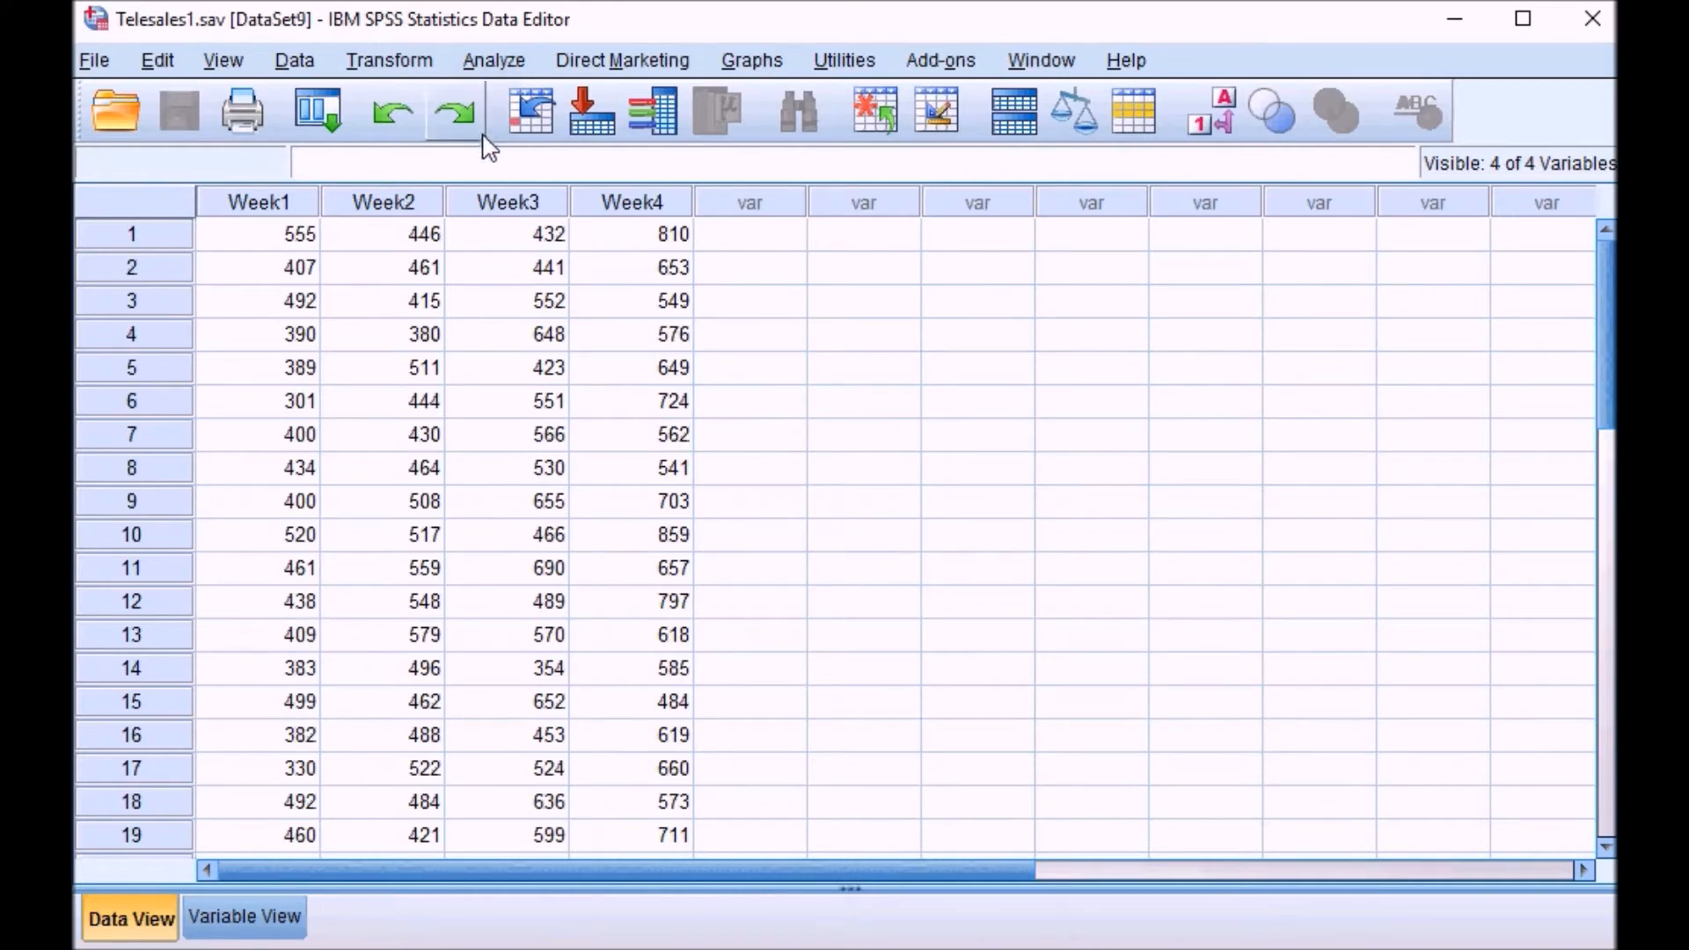
Start a general linear model Repeated Measures analysis and define a within-subject factor named week with 4 levels.
left_click(495, 67)
mouse_move(556, 255)
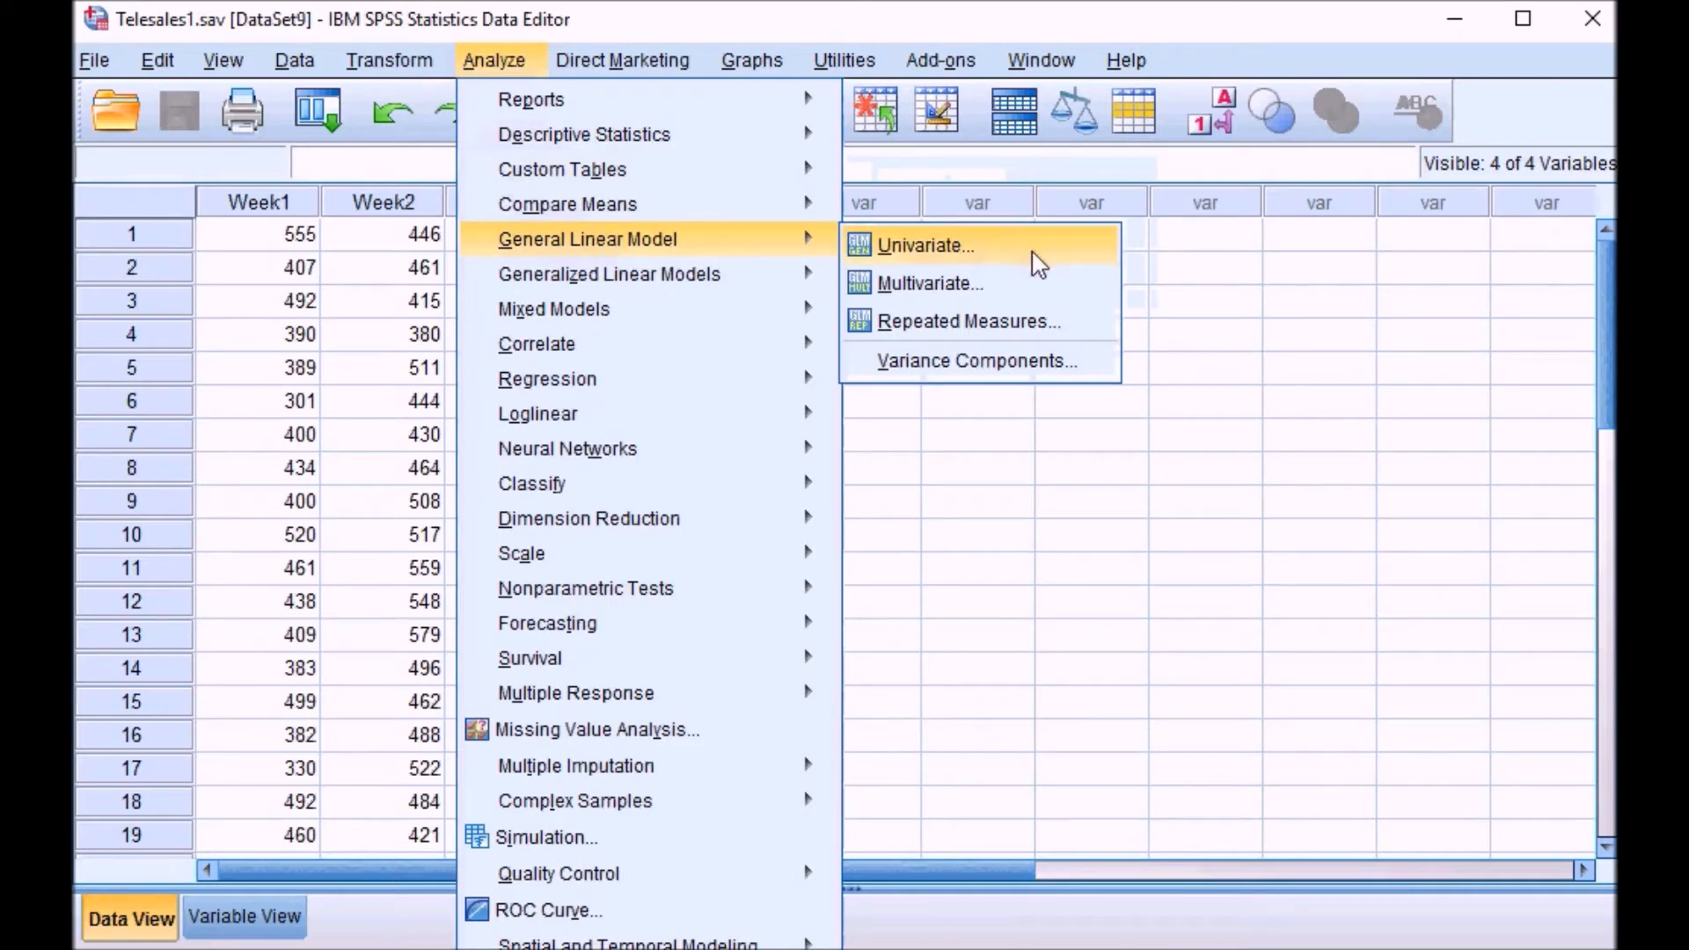
left_click(984, 333)
left_click_drag(1065, 233, 587, 146)
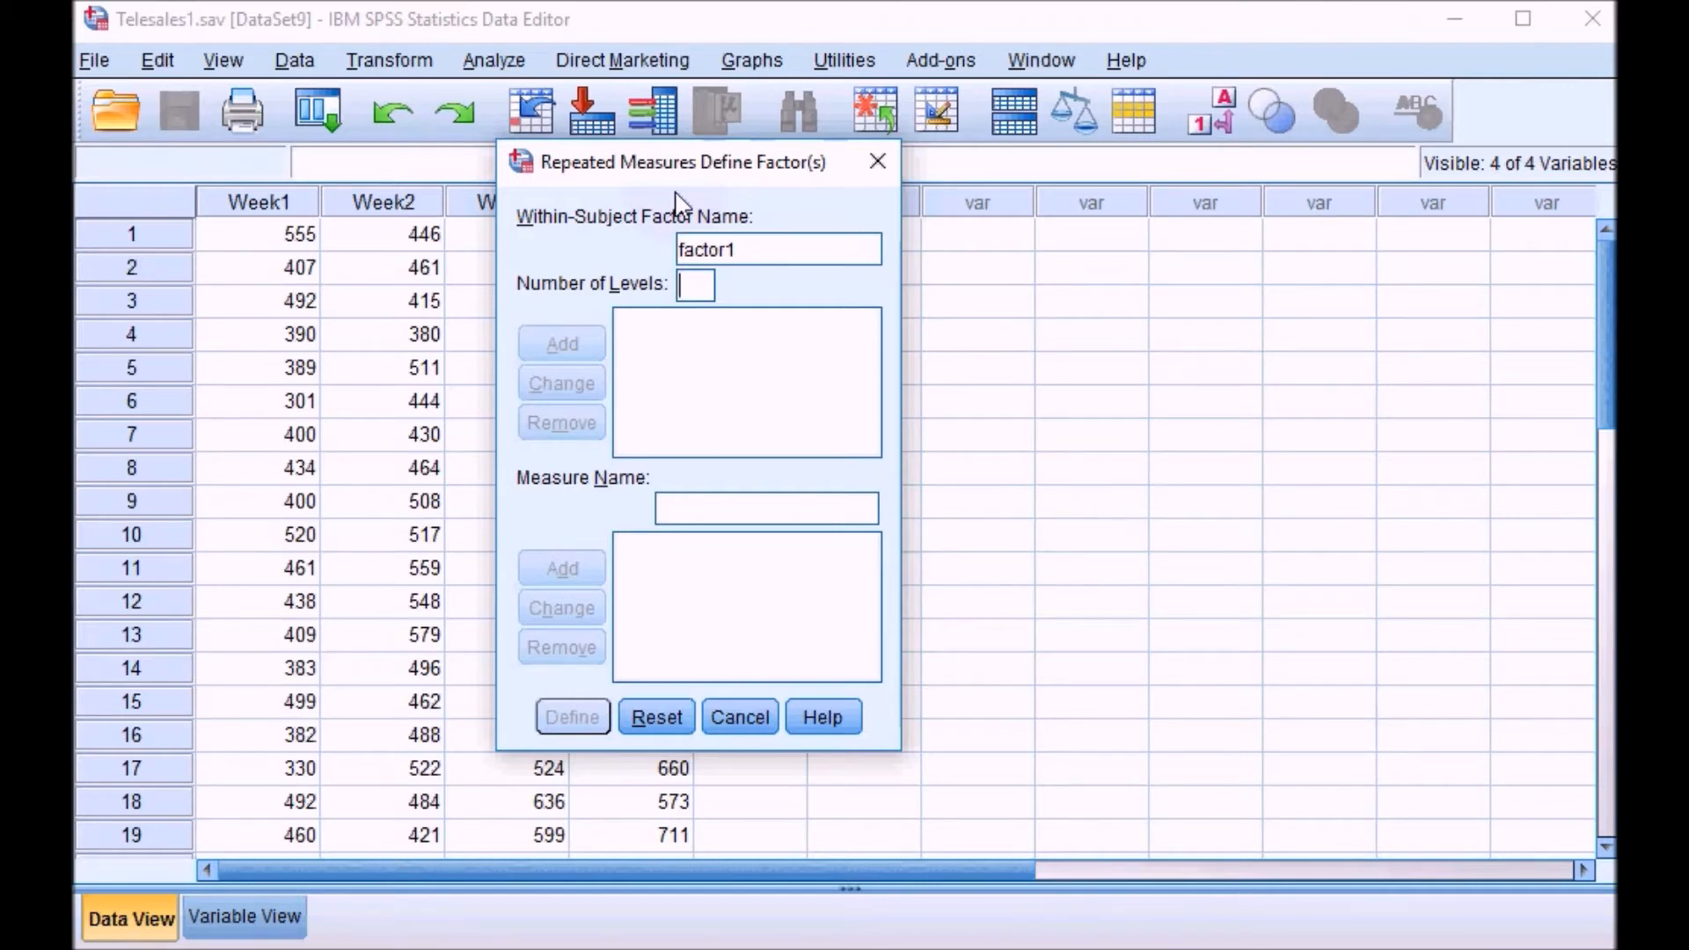
key("BackSpace")
key("BackSpace")
key("BackSpace")
type("wee")
left_click(697, 287)
type("4")
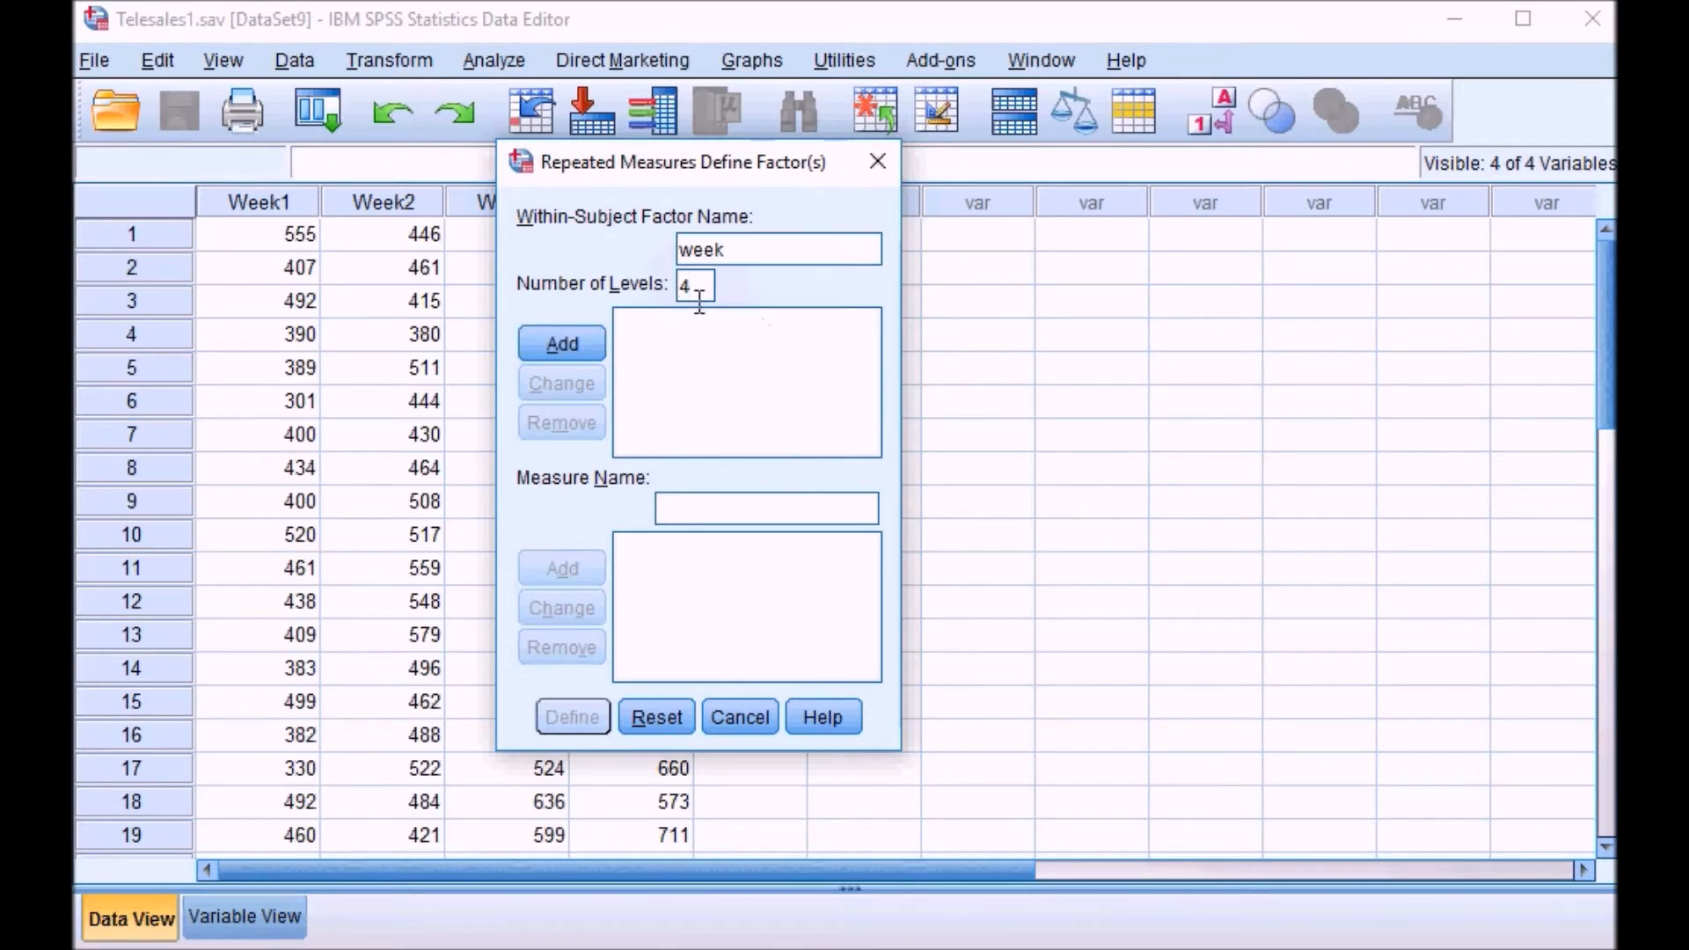
left_click(576, 346)
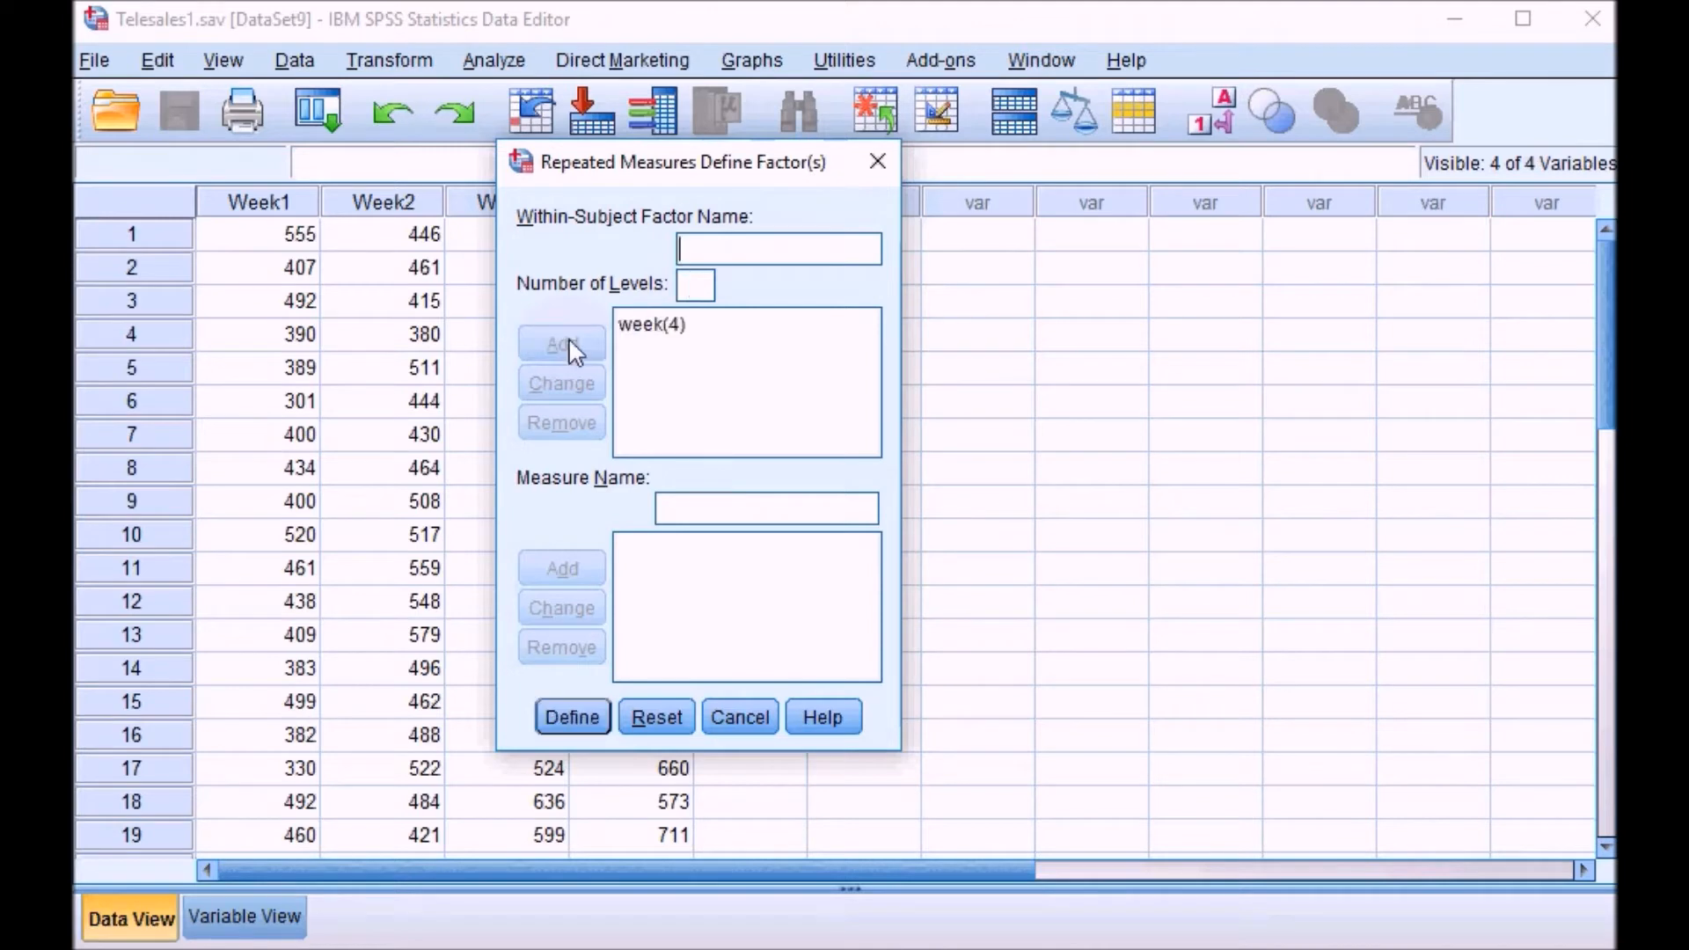
left_click(579, 725)
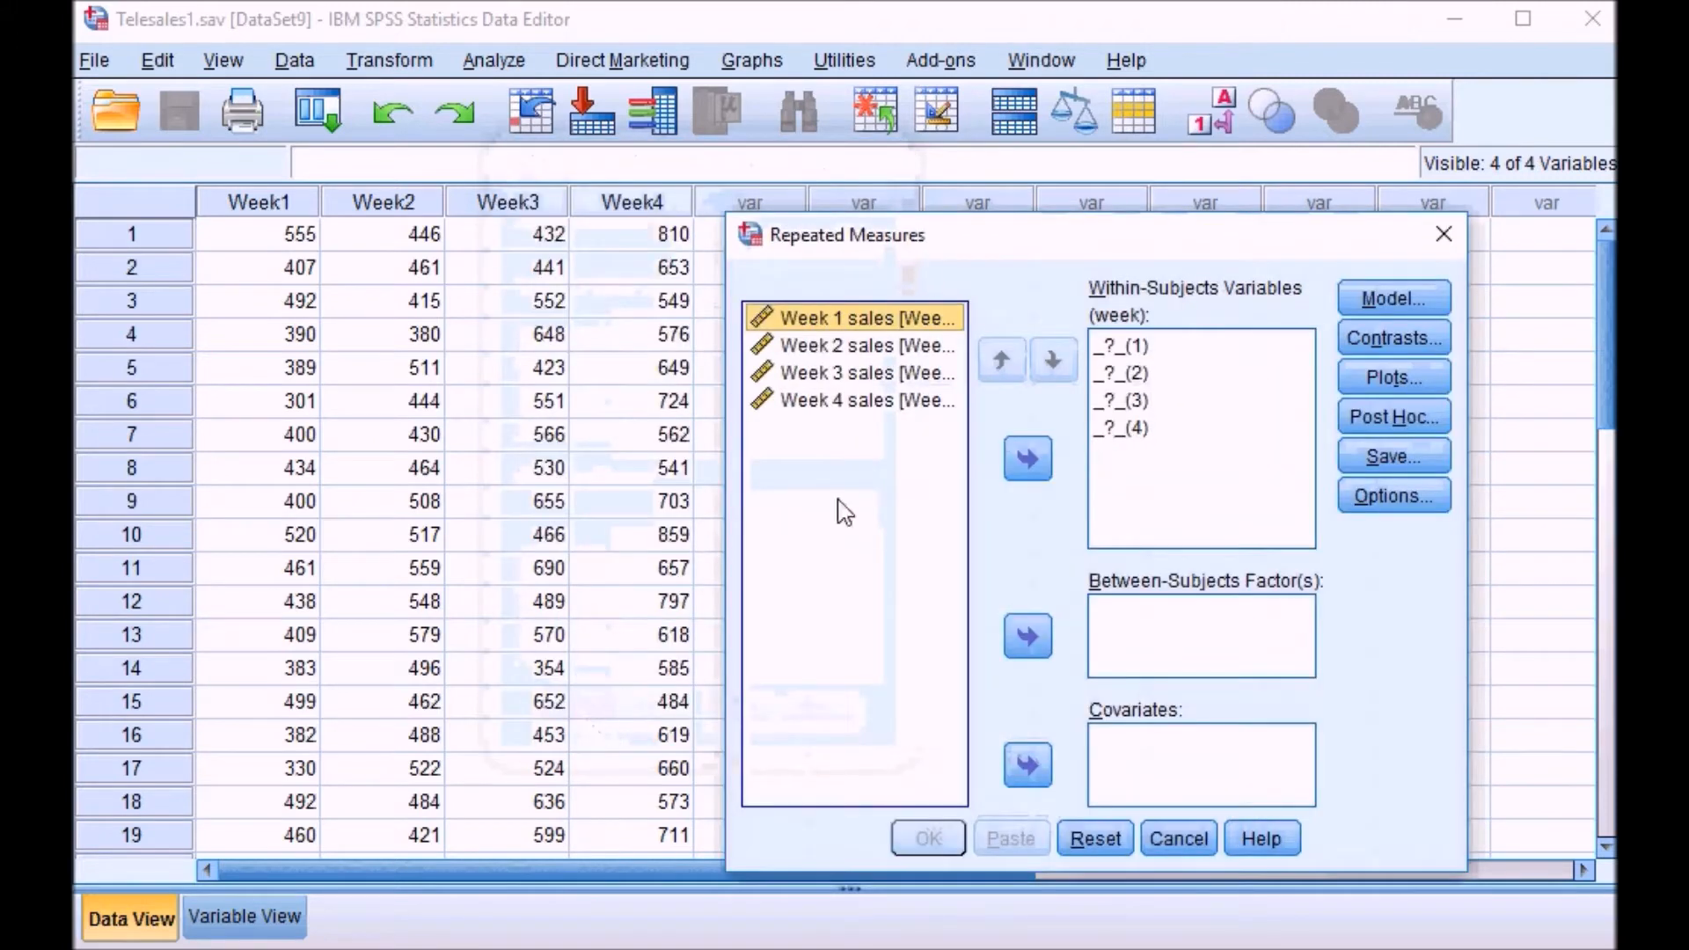
Assign Week 1 sales through Week 4 sales, in order, to the four levels of the within-subjects factor week.
left_click_drag(803, 225, 701, 159)
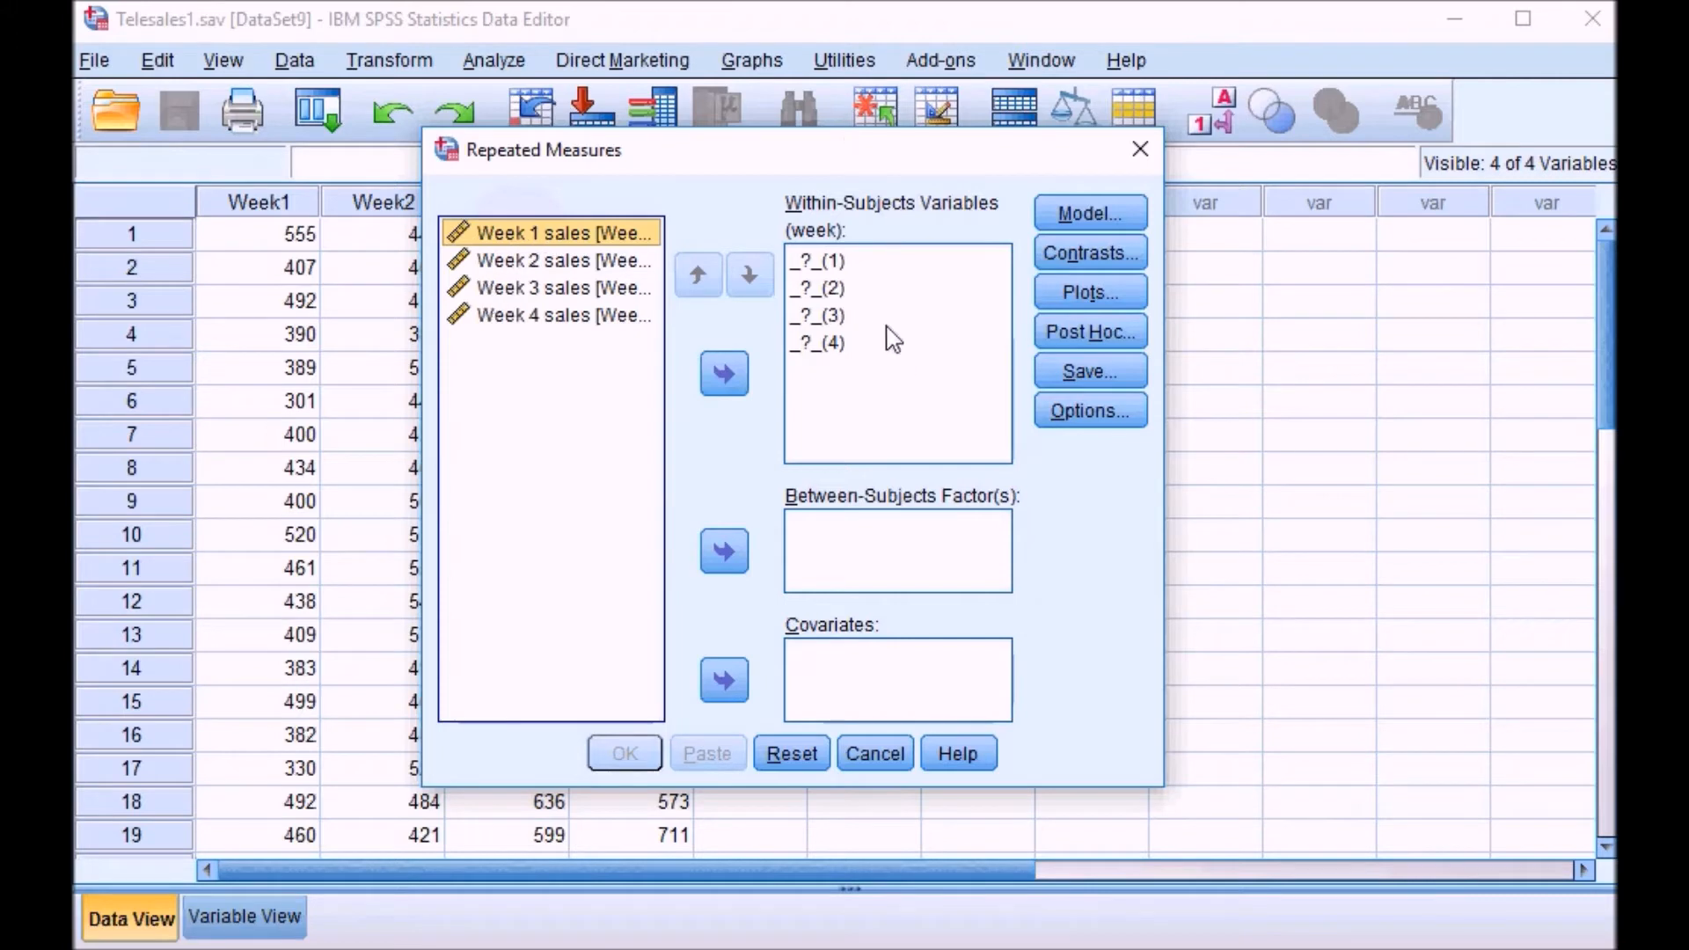
left_click(742, 383)
left_click(484, 235)
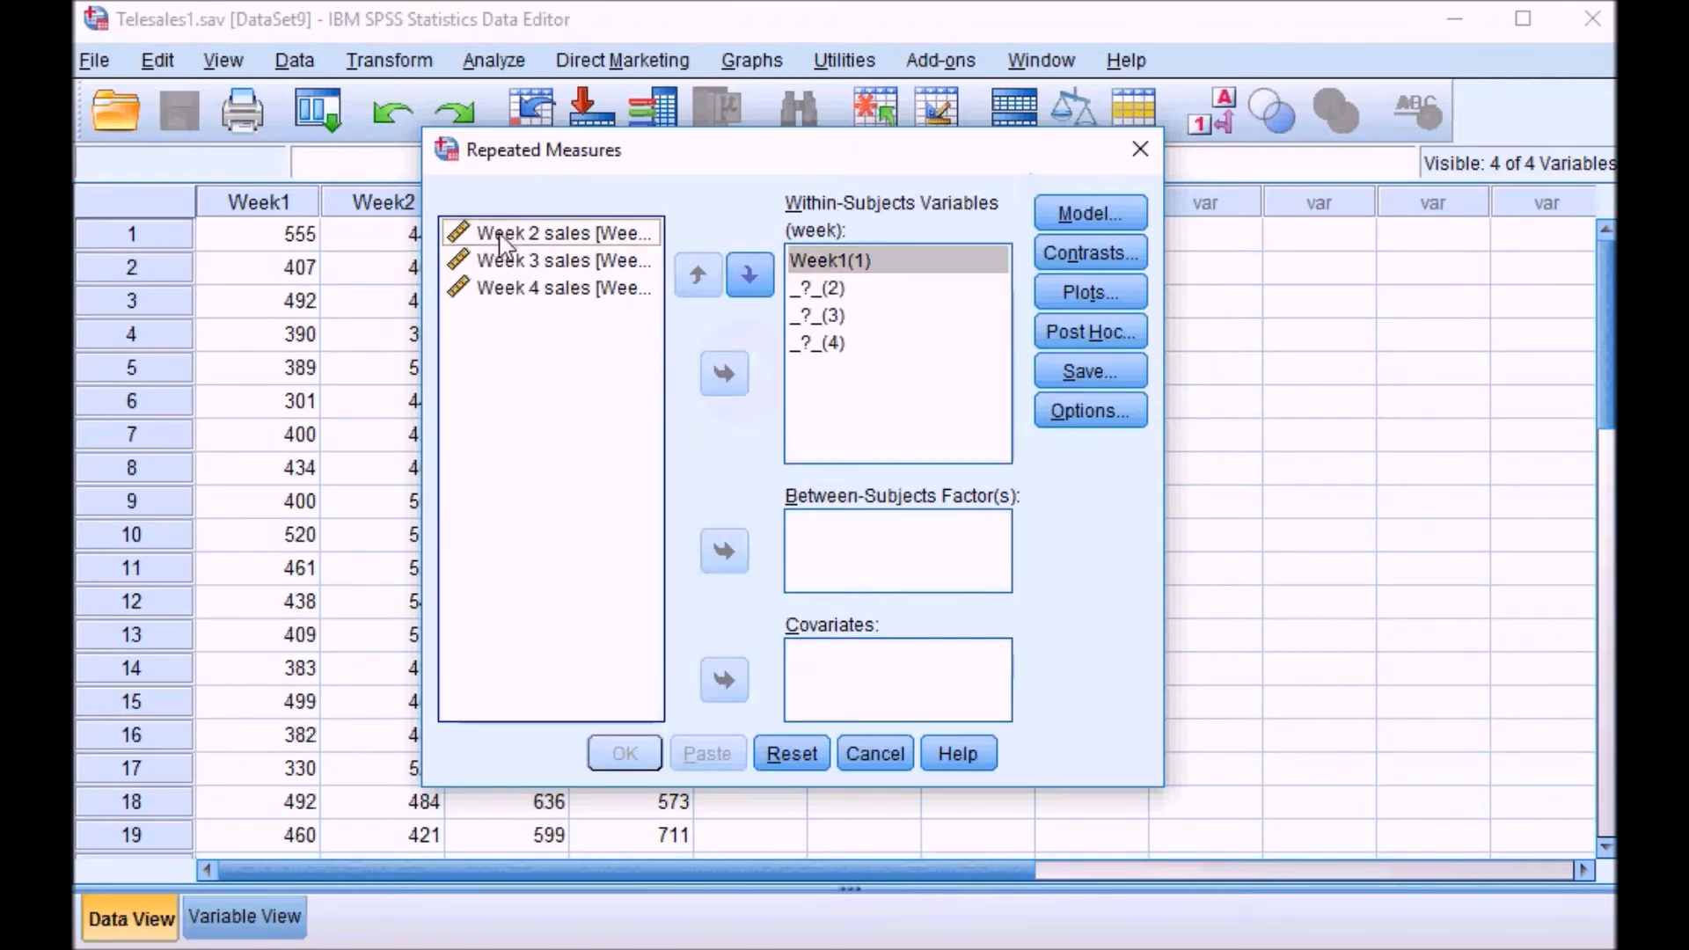
left_click(727, 387)
left_click(532, 239)
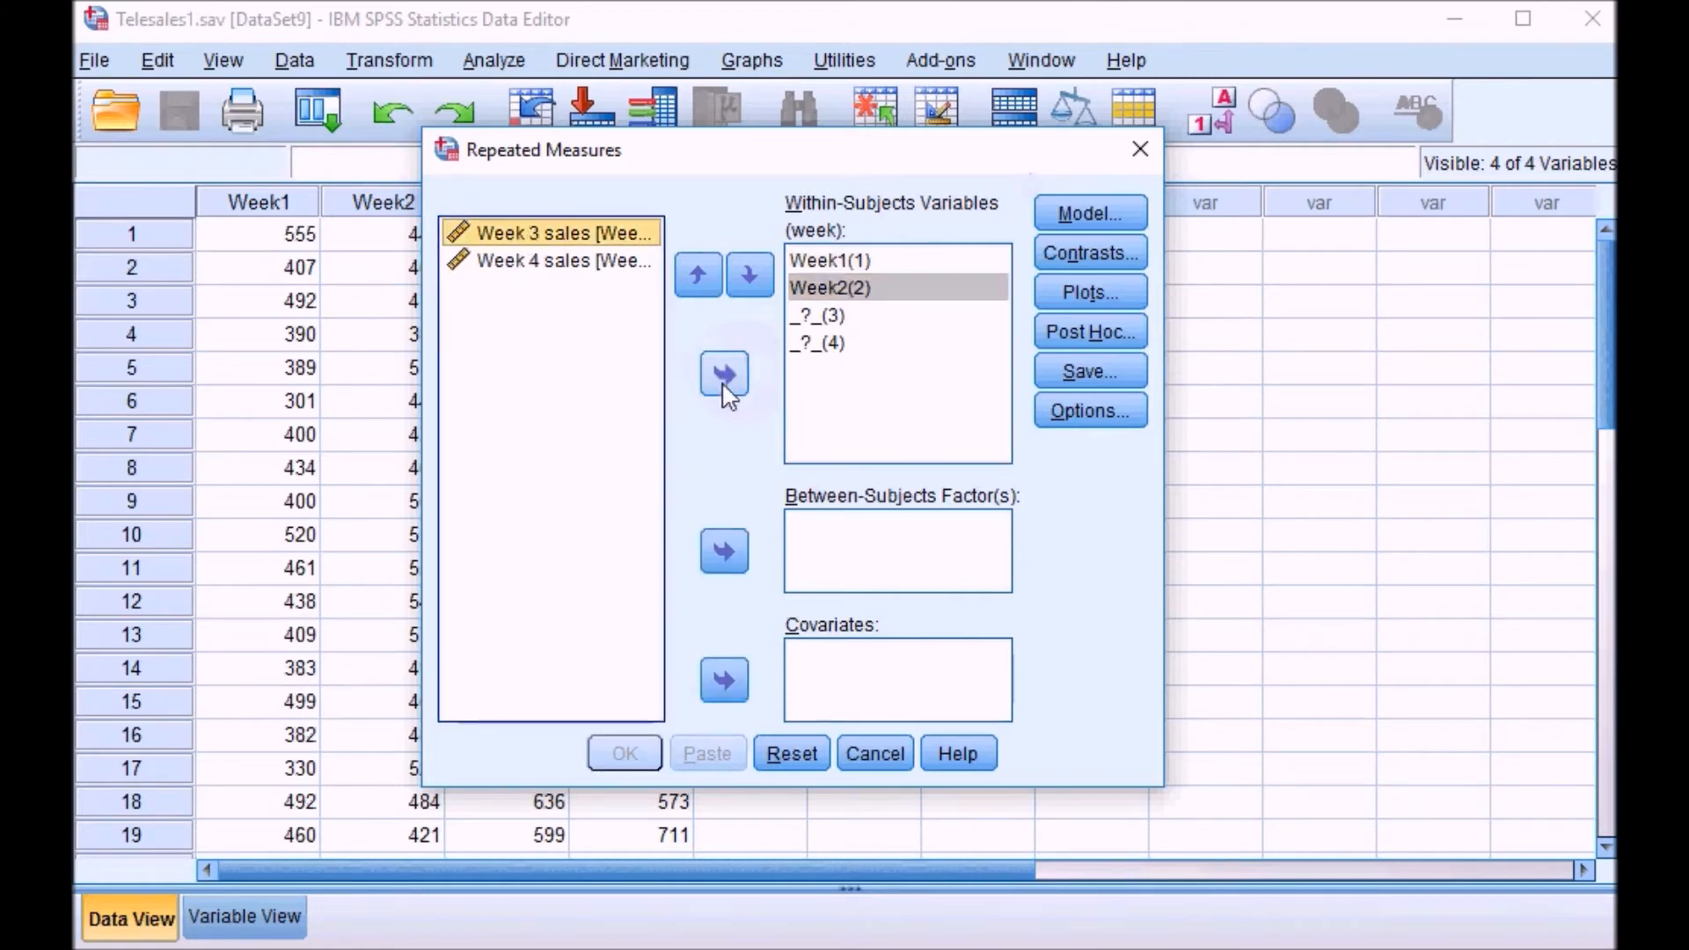
left_click(724, 377)
left_click(557, 234)
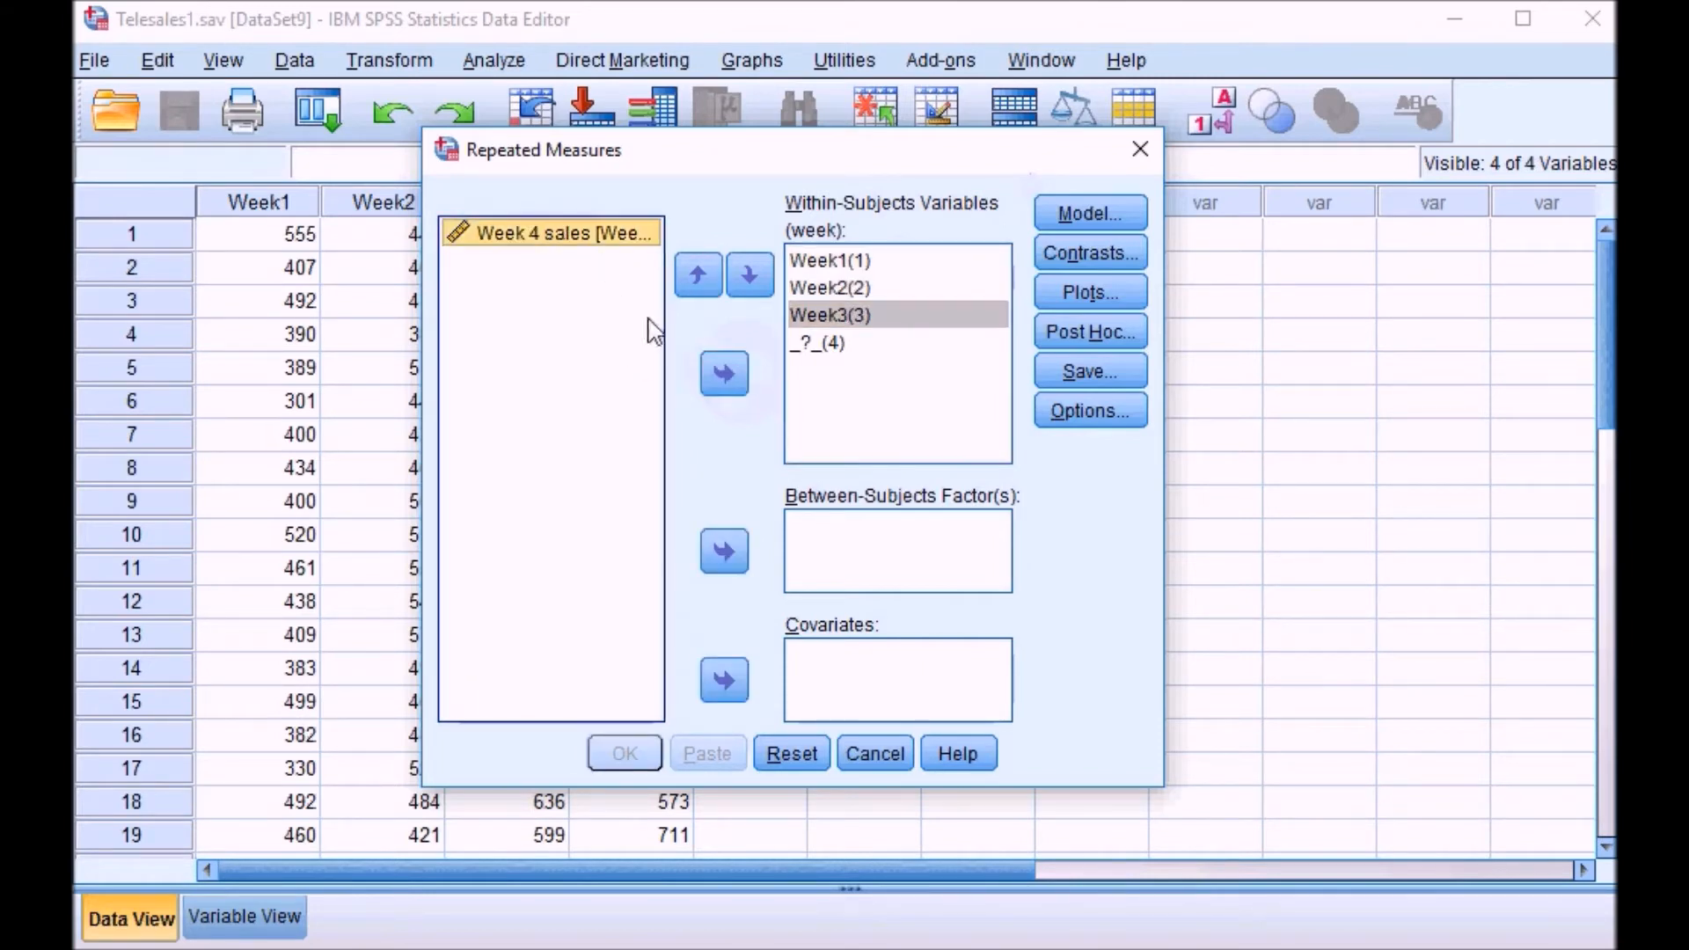
left_click(724, 374)
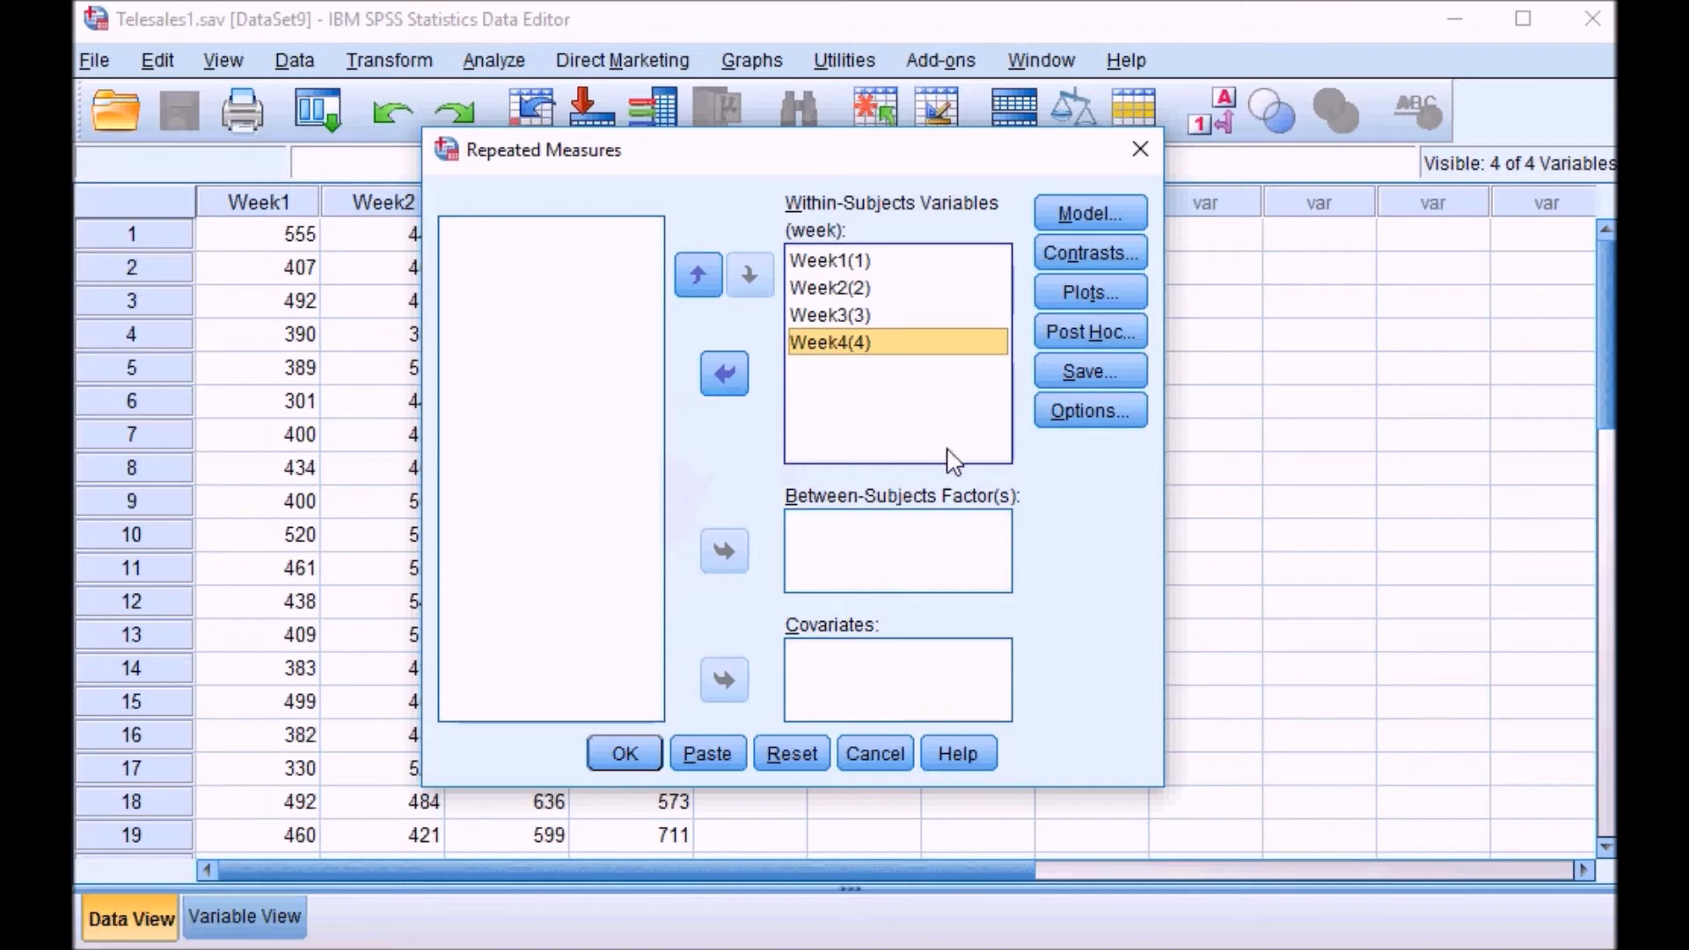
Request descriptive statistics and estimates of effect size in the repeated measures options.
left_click(1099, 410)
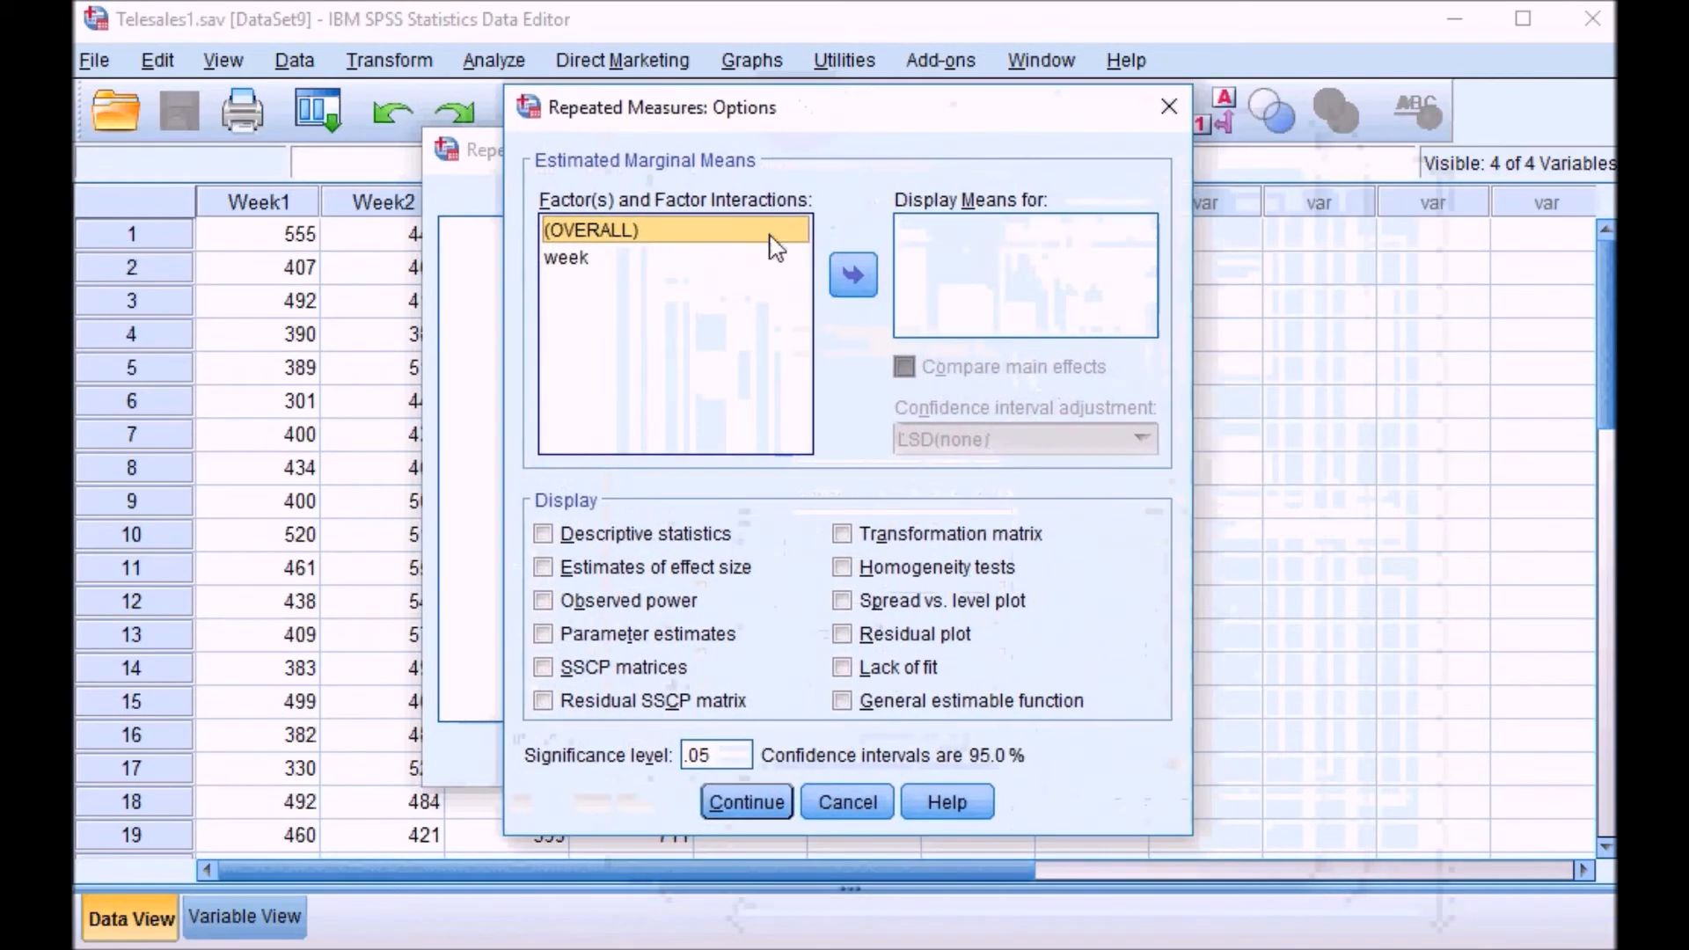
left_click(543, 533)
left_click(552, 564)
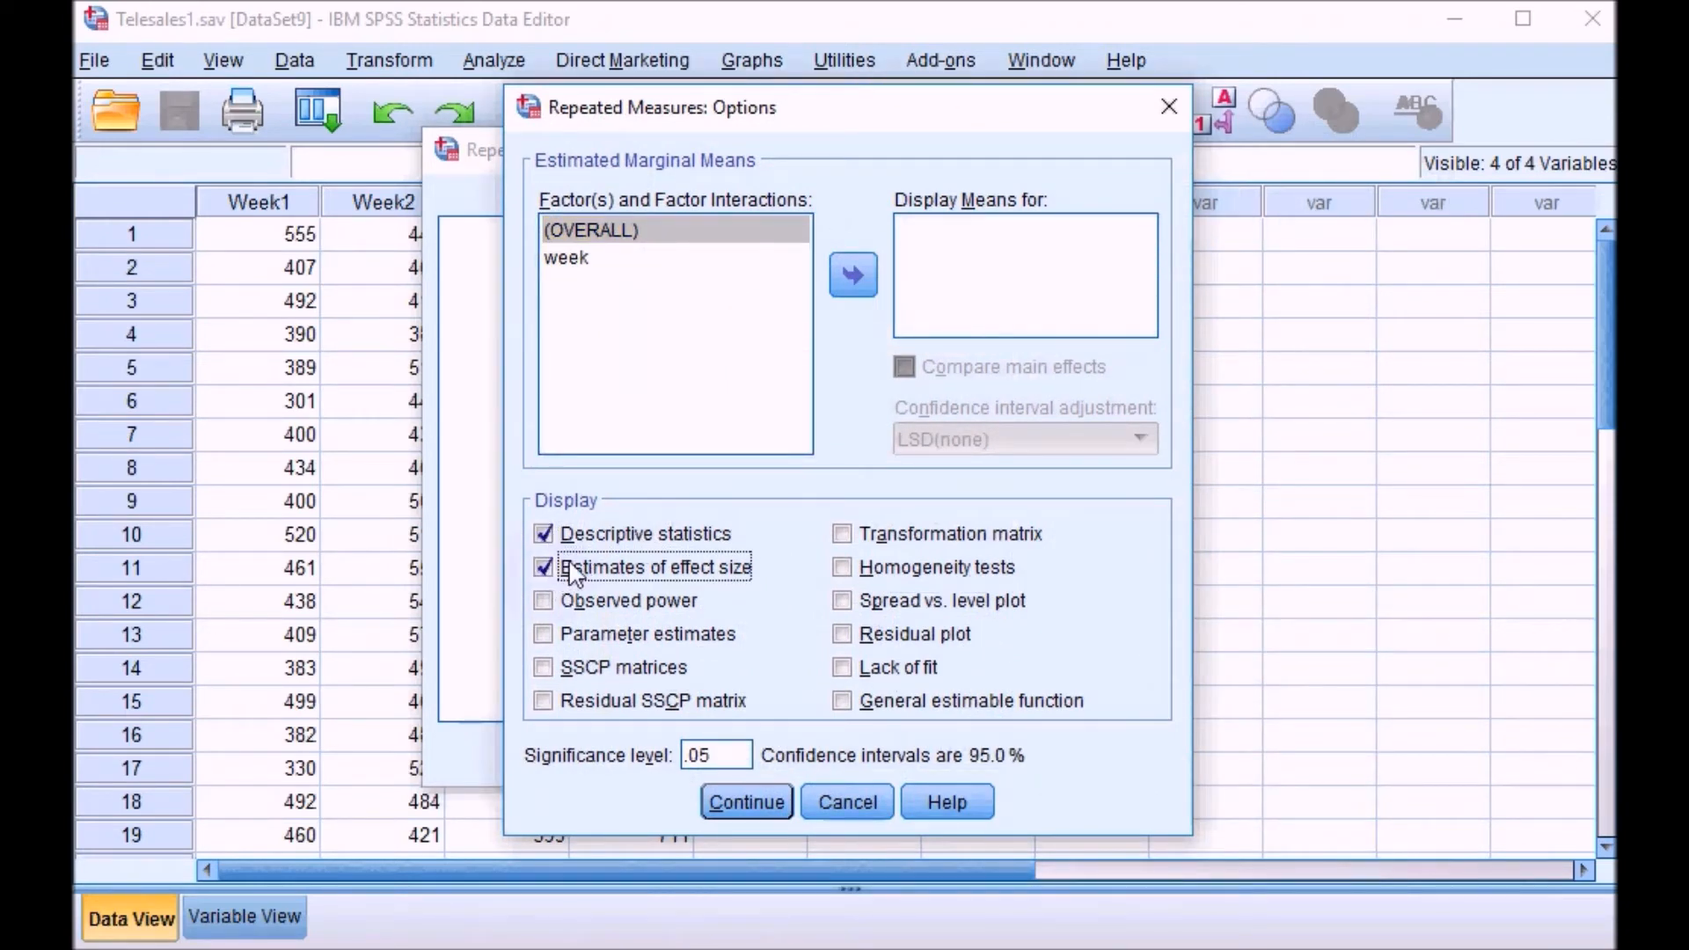
Display estimated marginal means for week and compare main effects with the Sidak confidence interval adjustment.
left_click(570, 260)
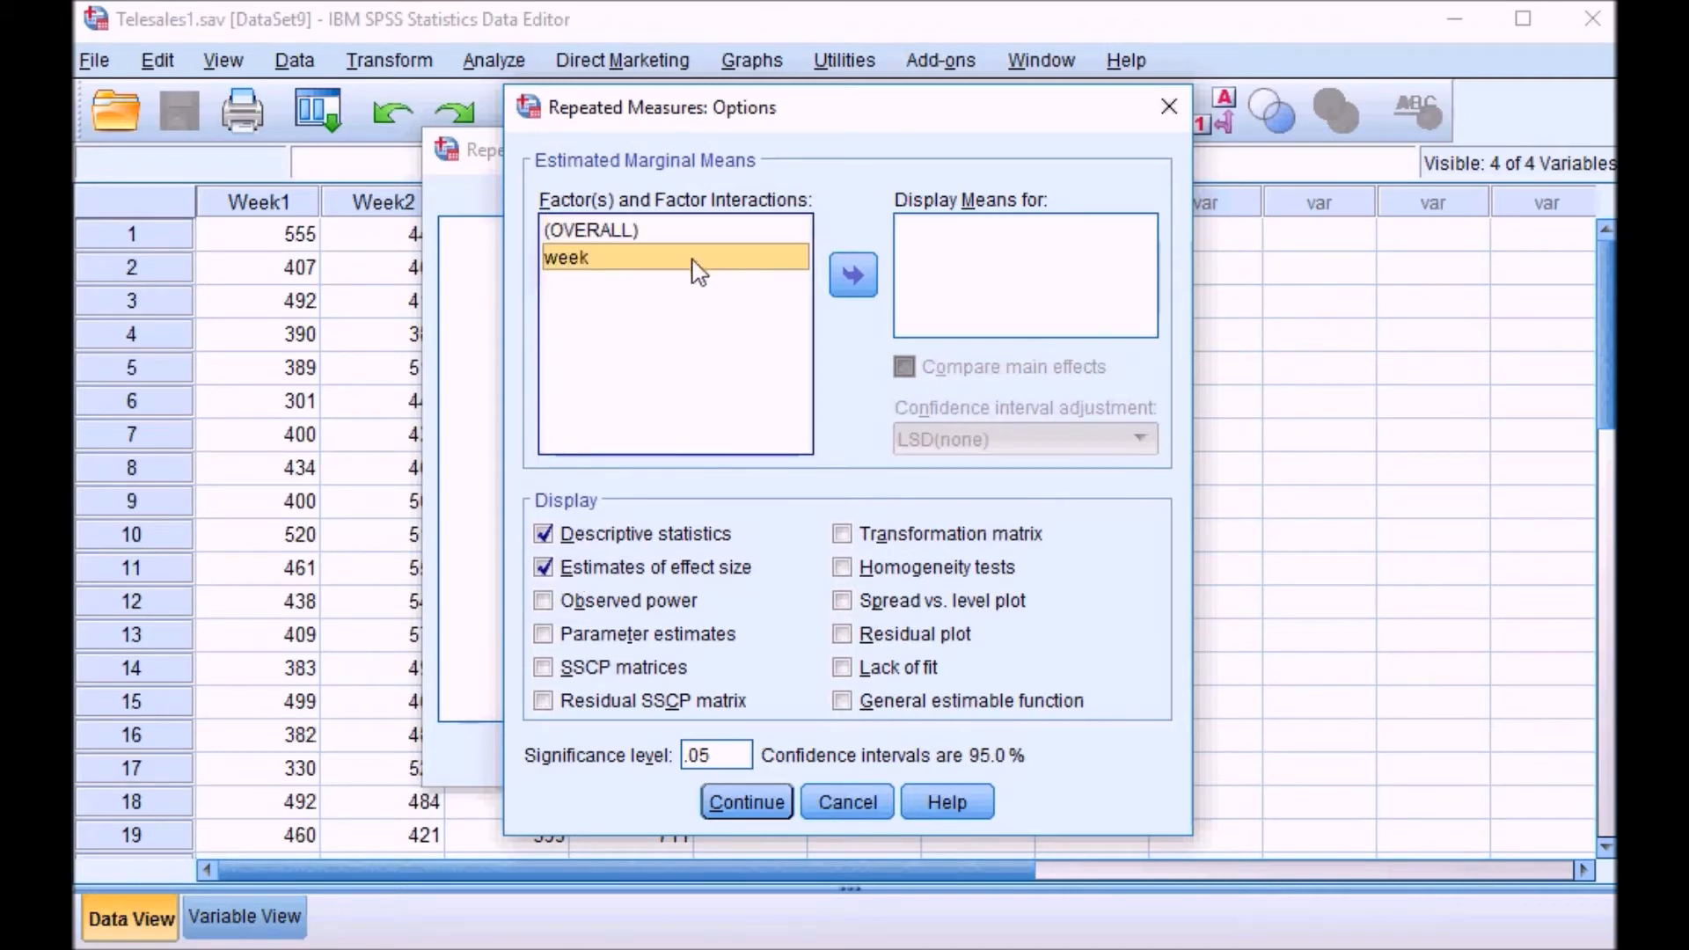
left_click(856, 280)
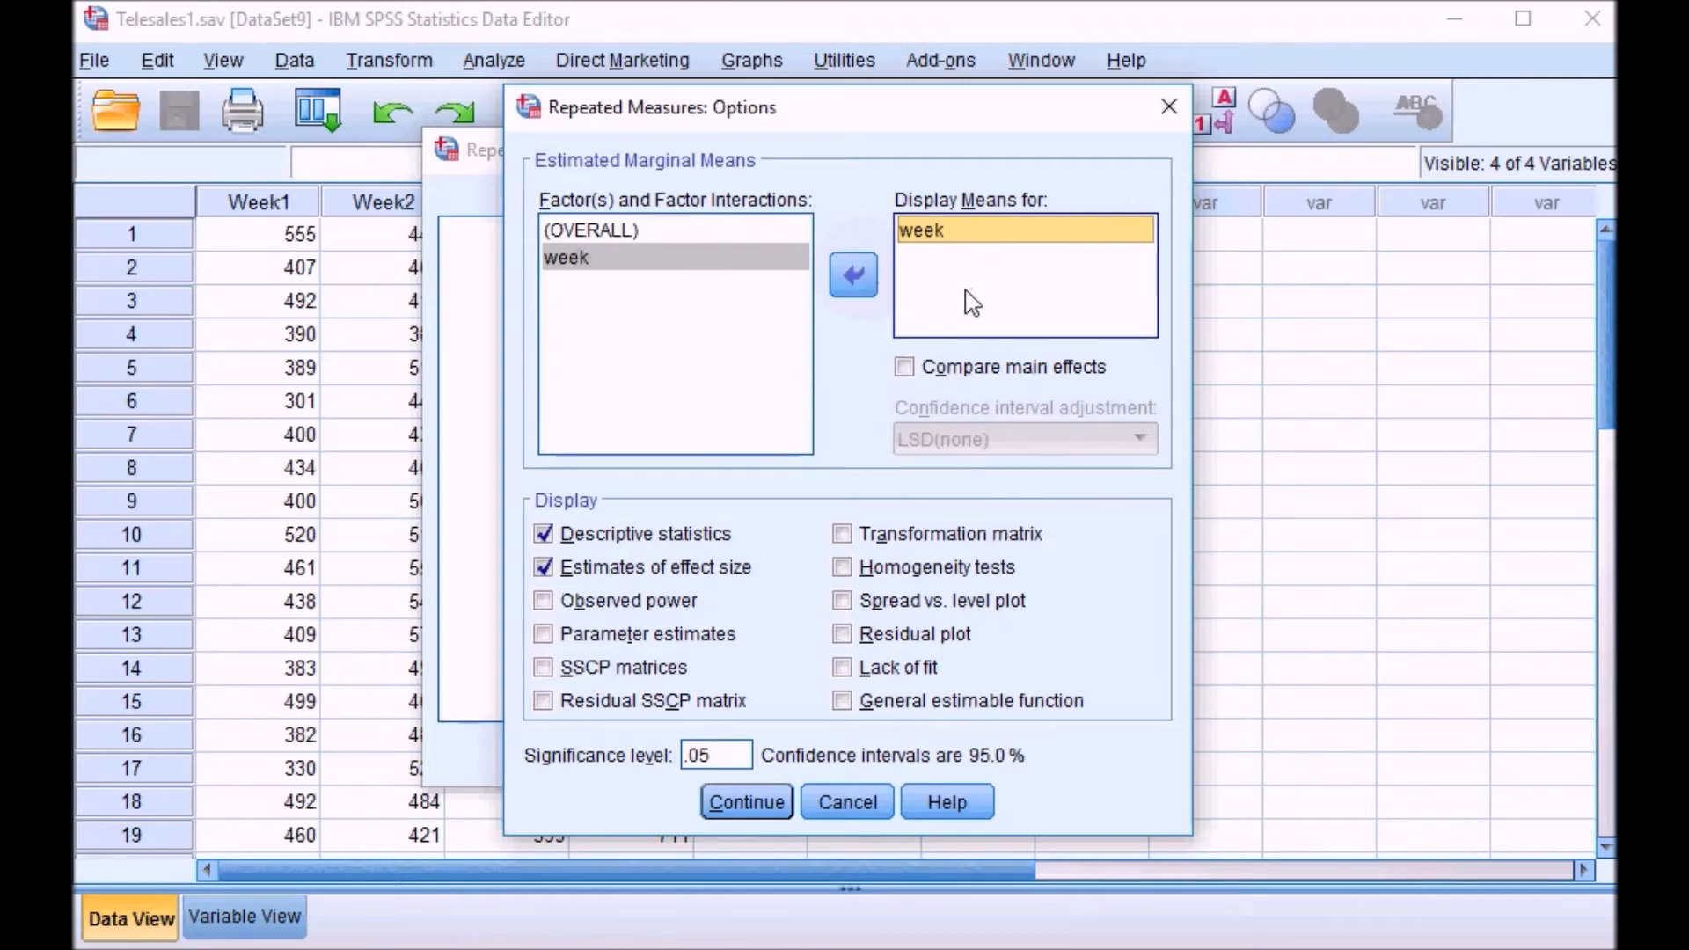
left_click(912, 372)
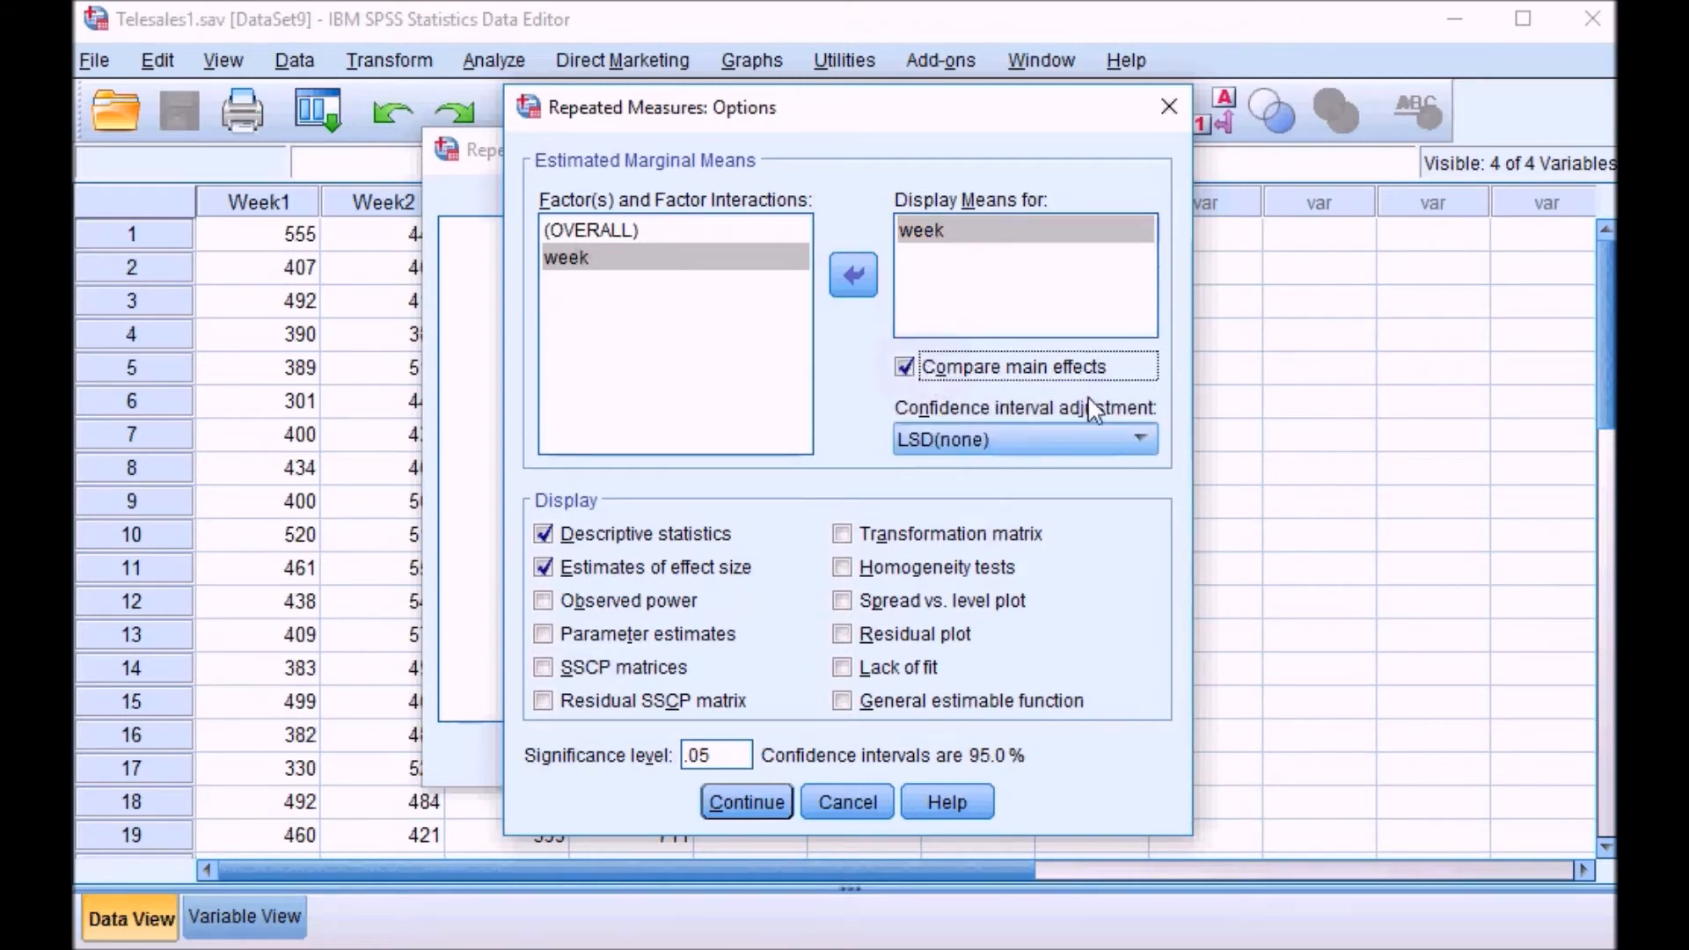
left_click(1139, 438)
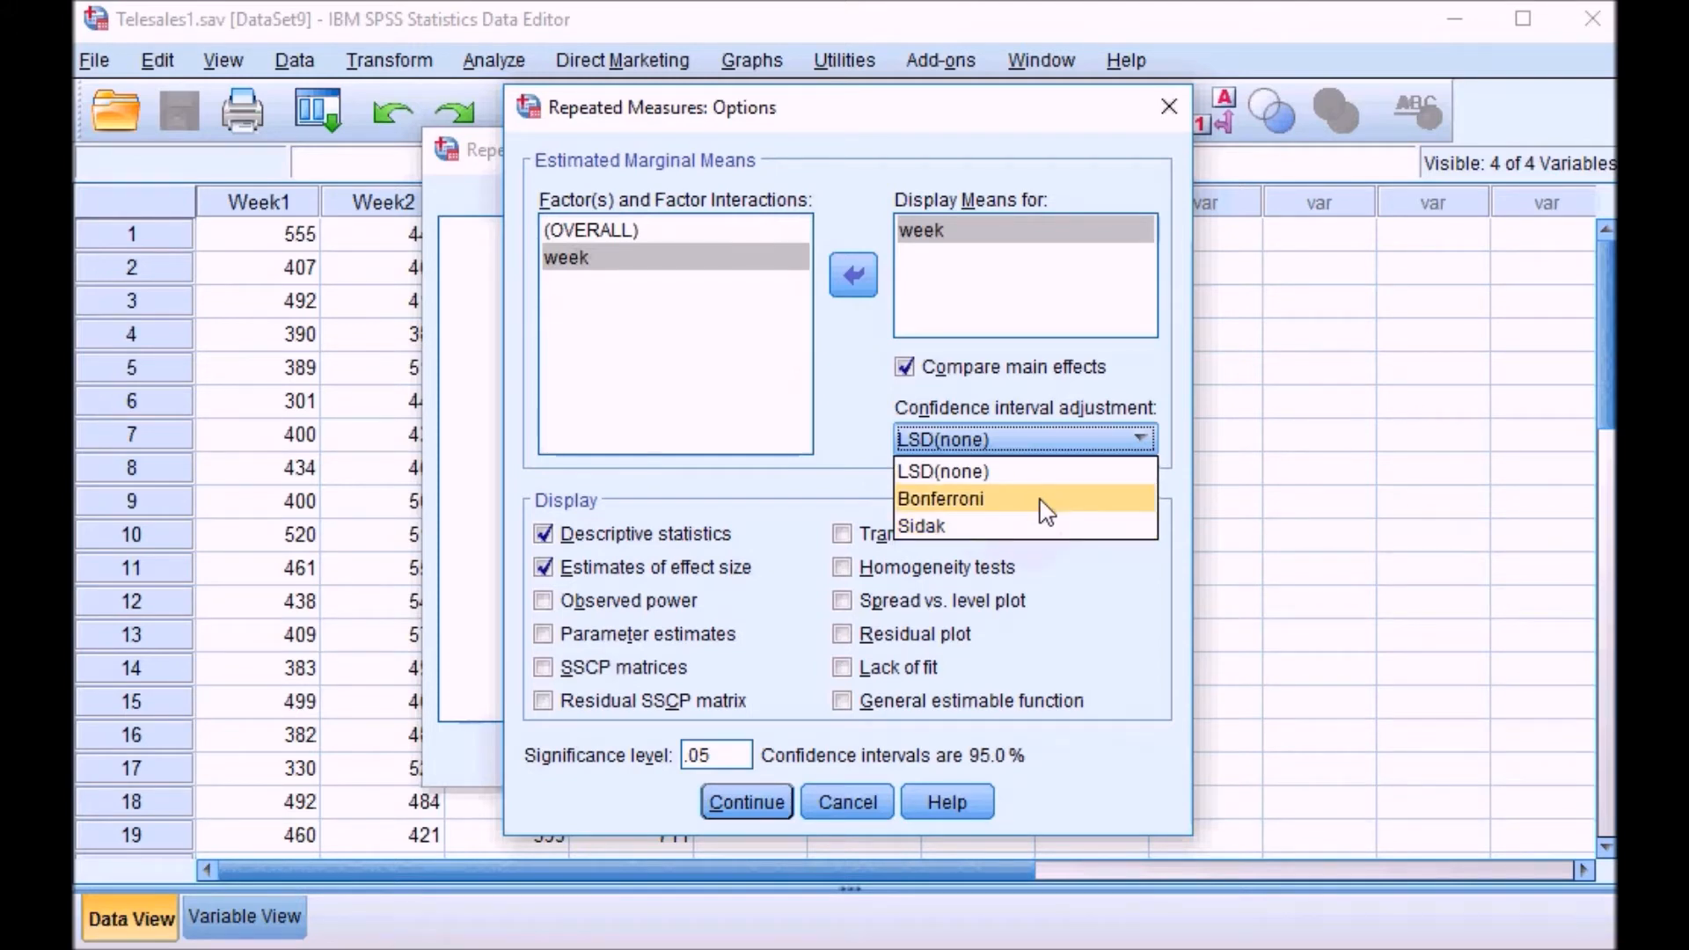
left_click(968, 528)
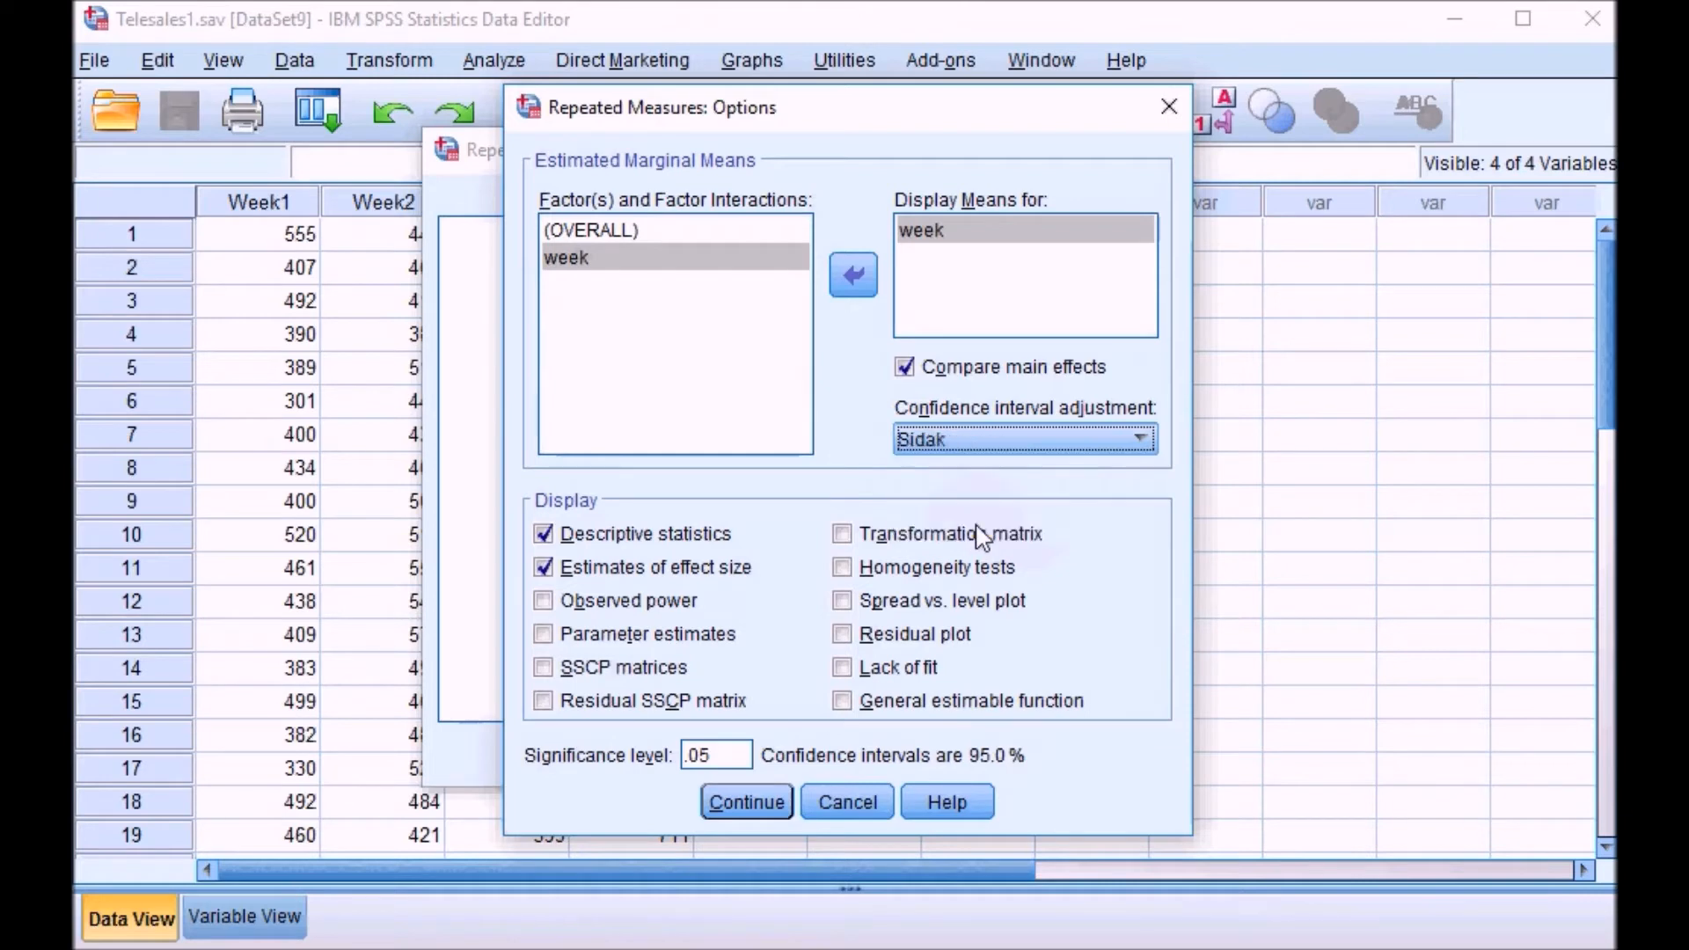
left_click(762, 796)
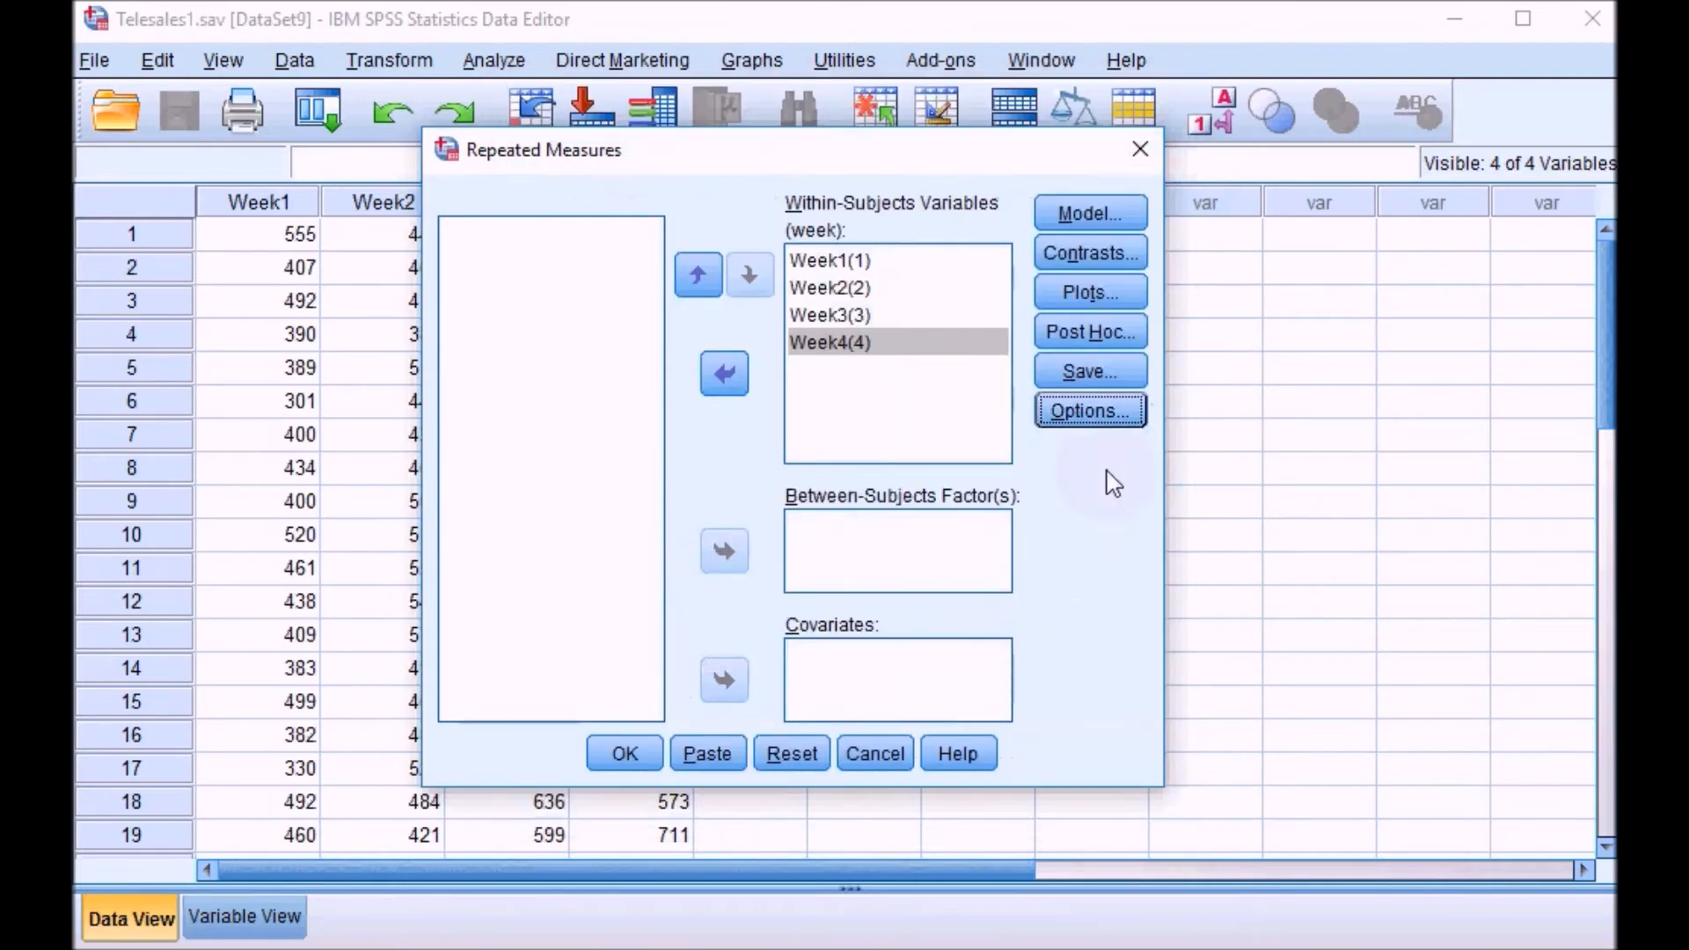
Change the contrast for the week factor to Repeated and apply the contrast settings.
left_click(1099, 256)
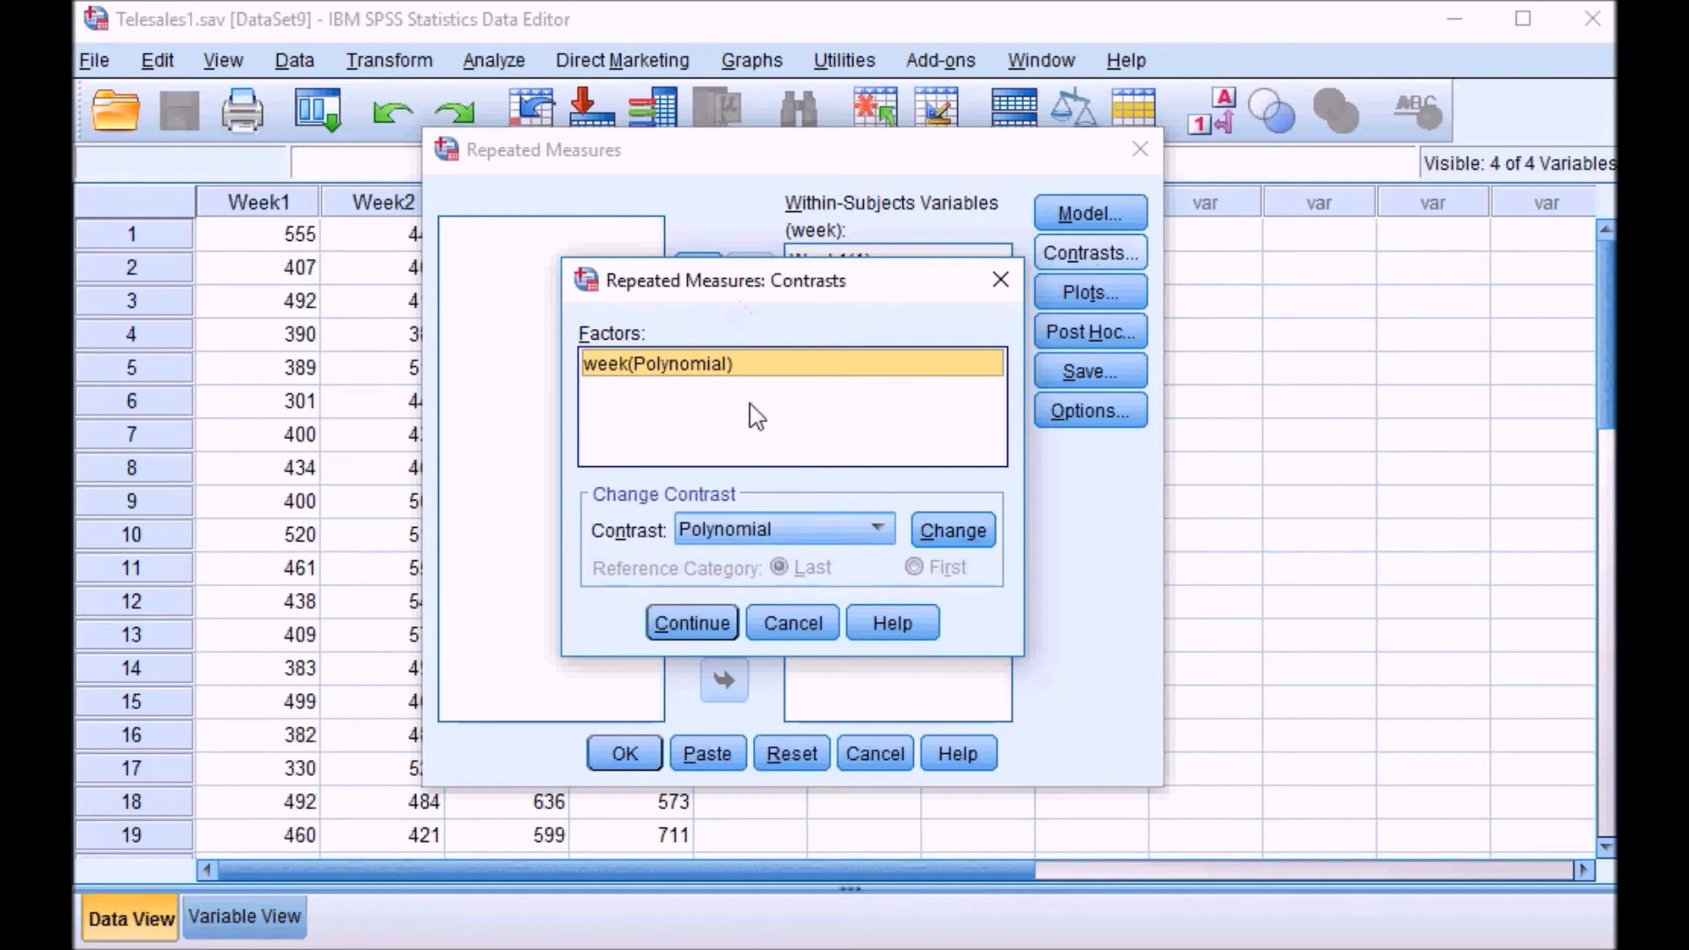
left_click(885, 530)
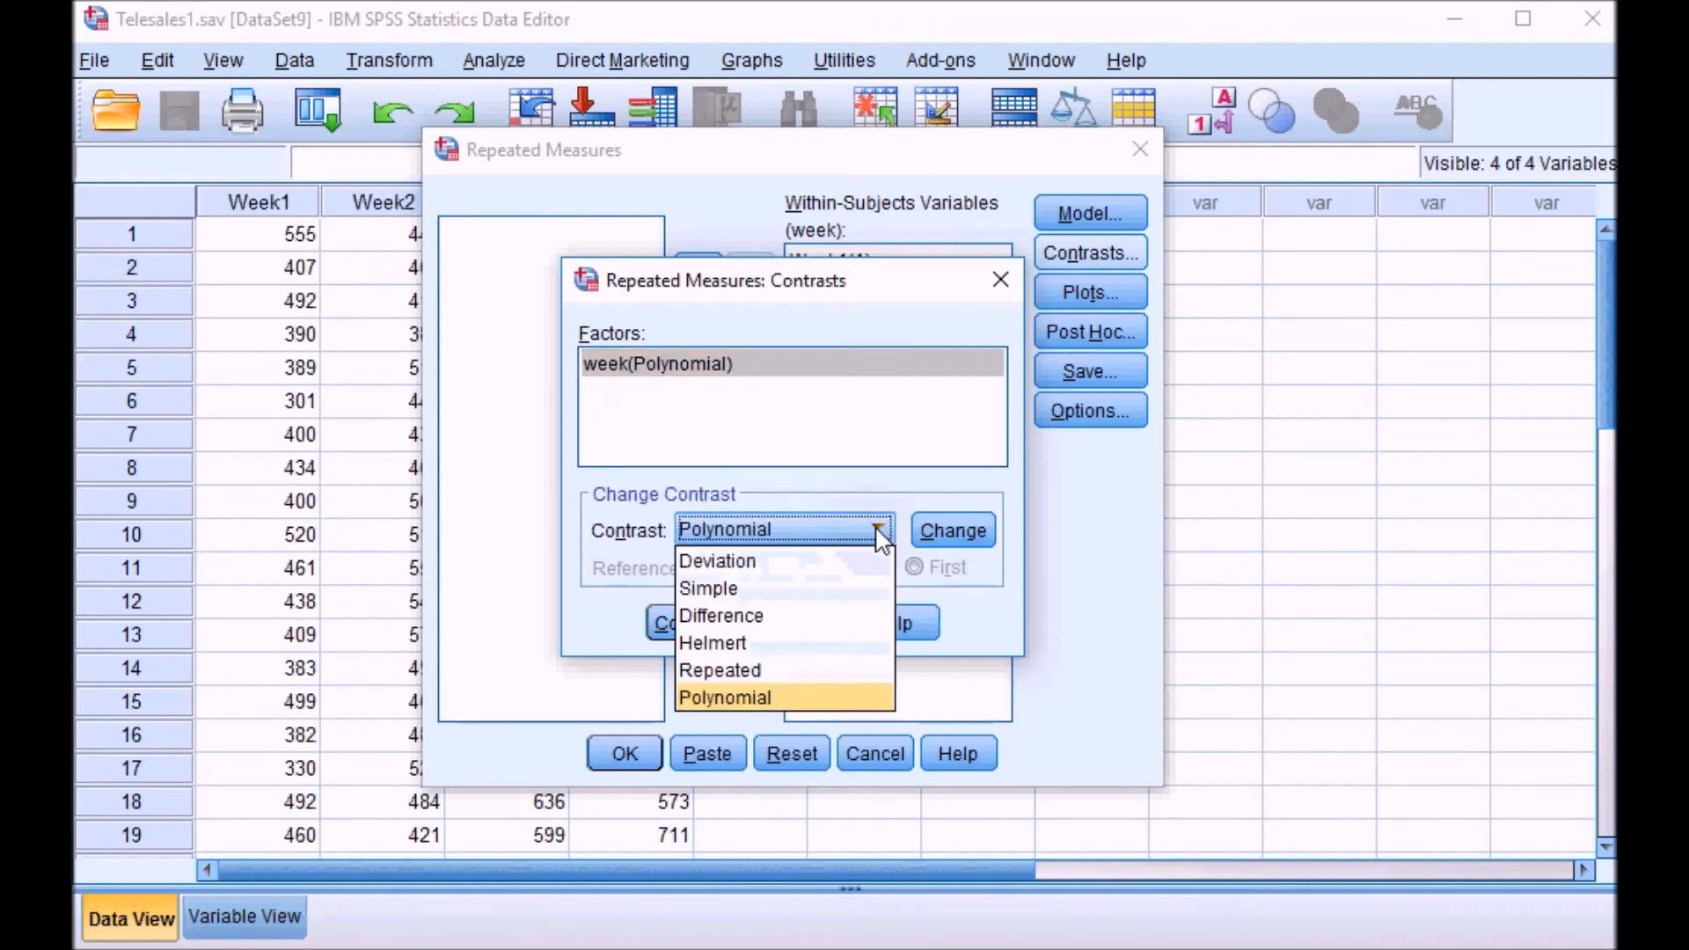
left_click(741, 674)
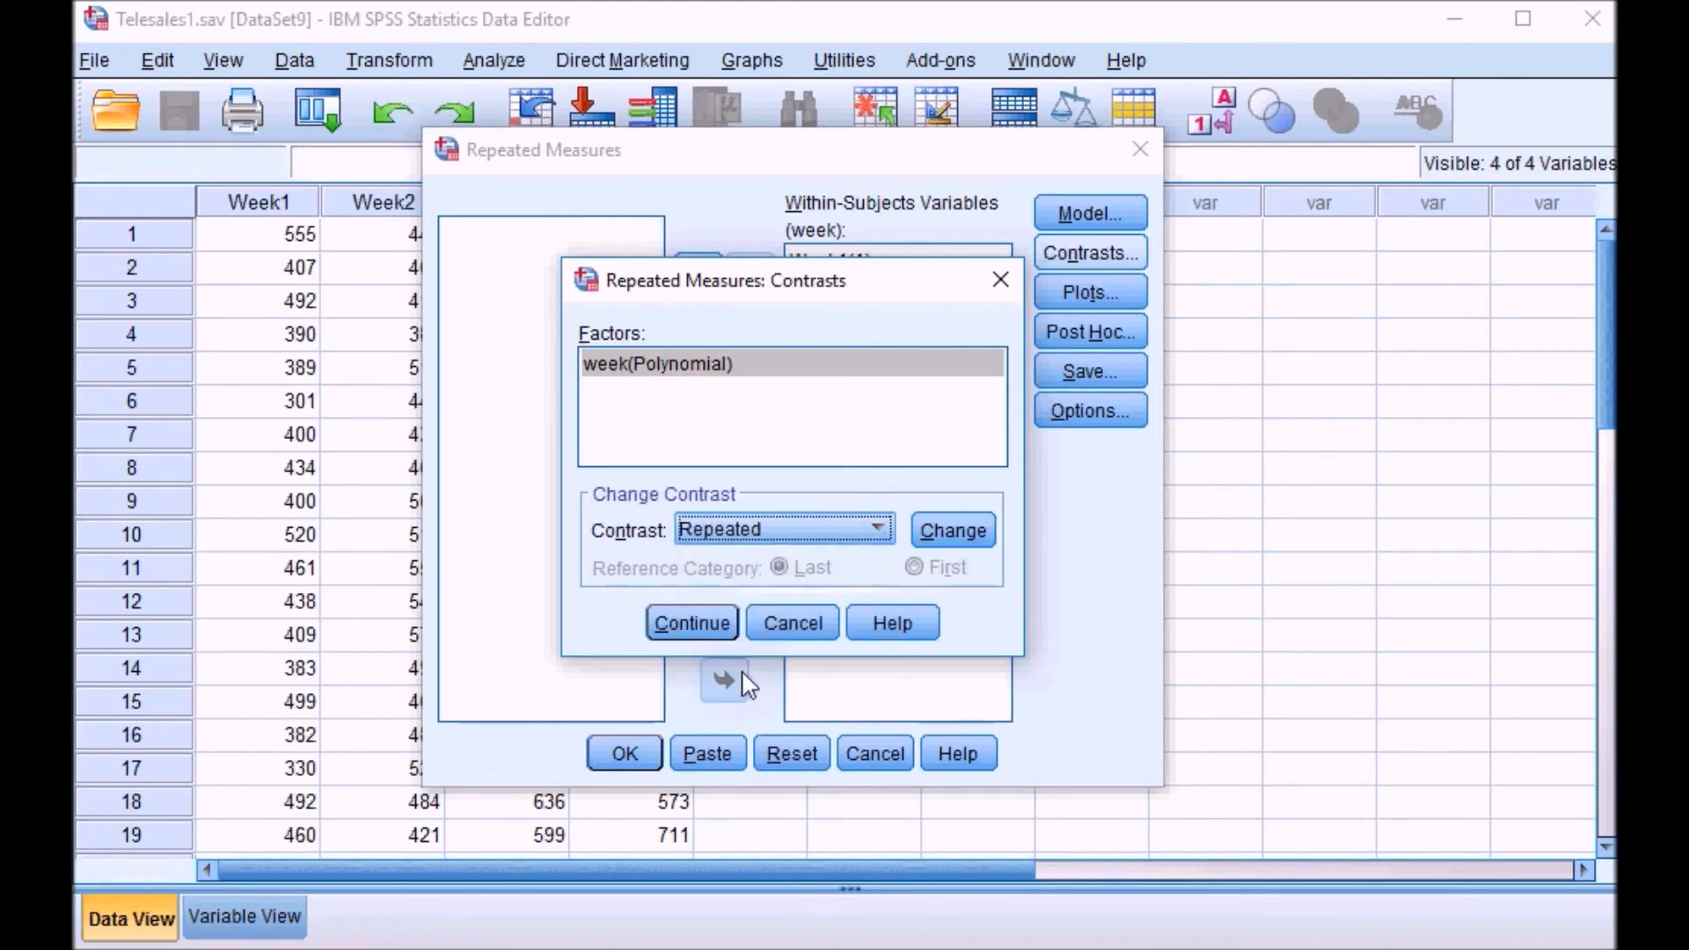
left_click(959, 539)
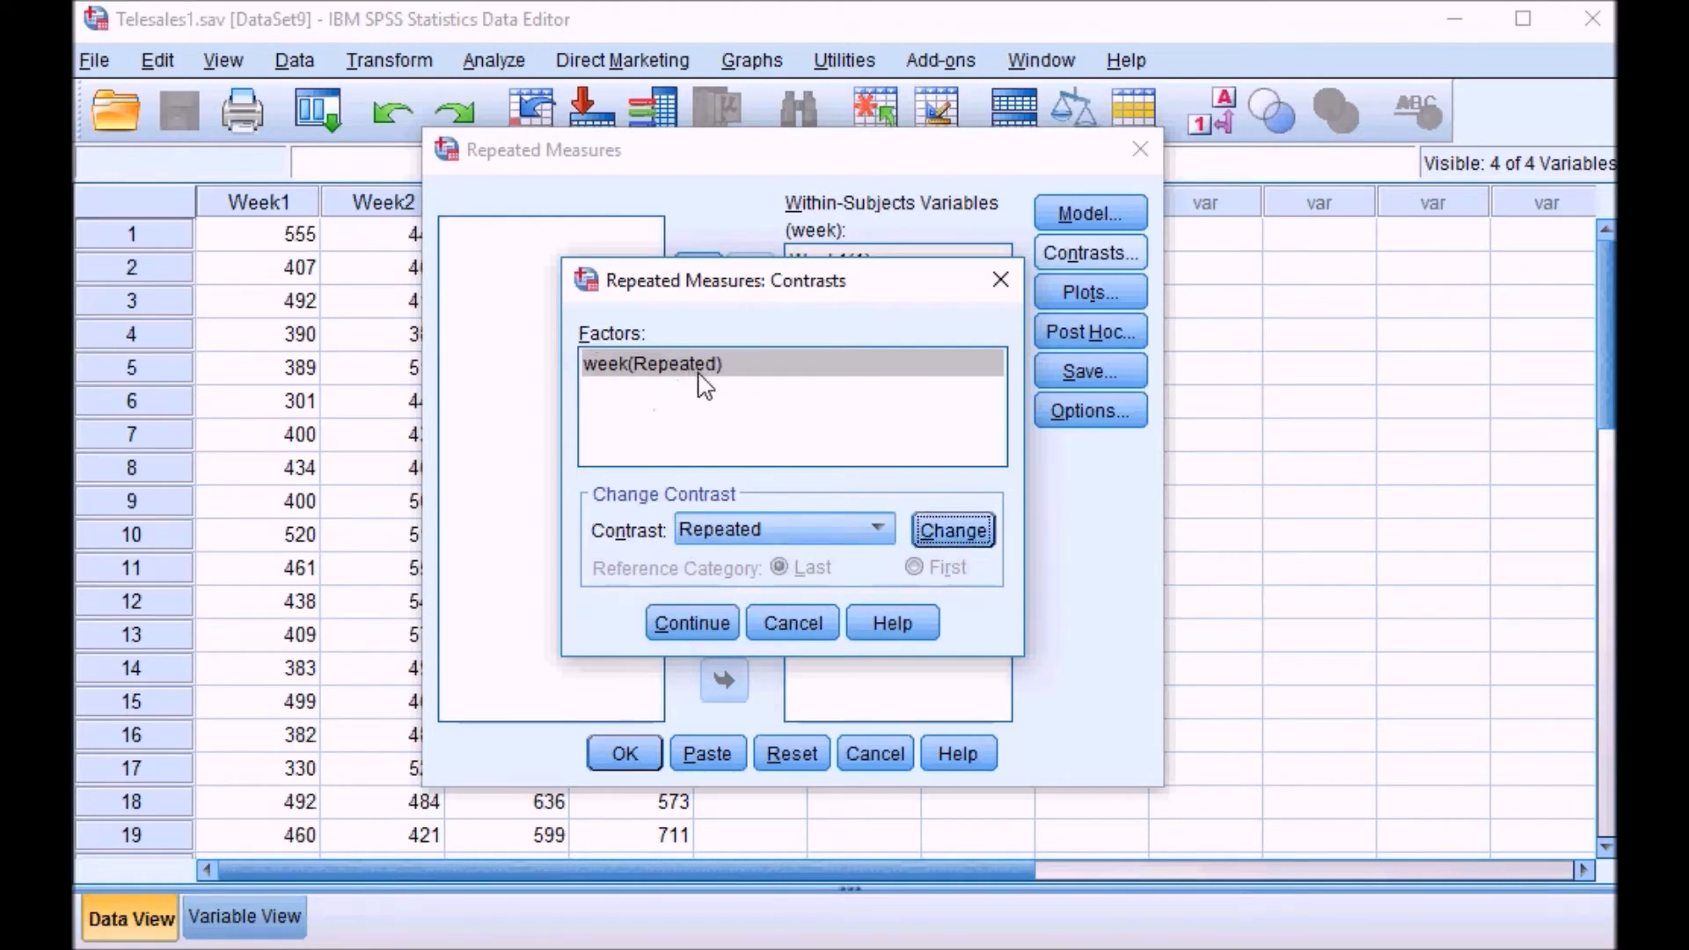
left_click(692, 625)
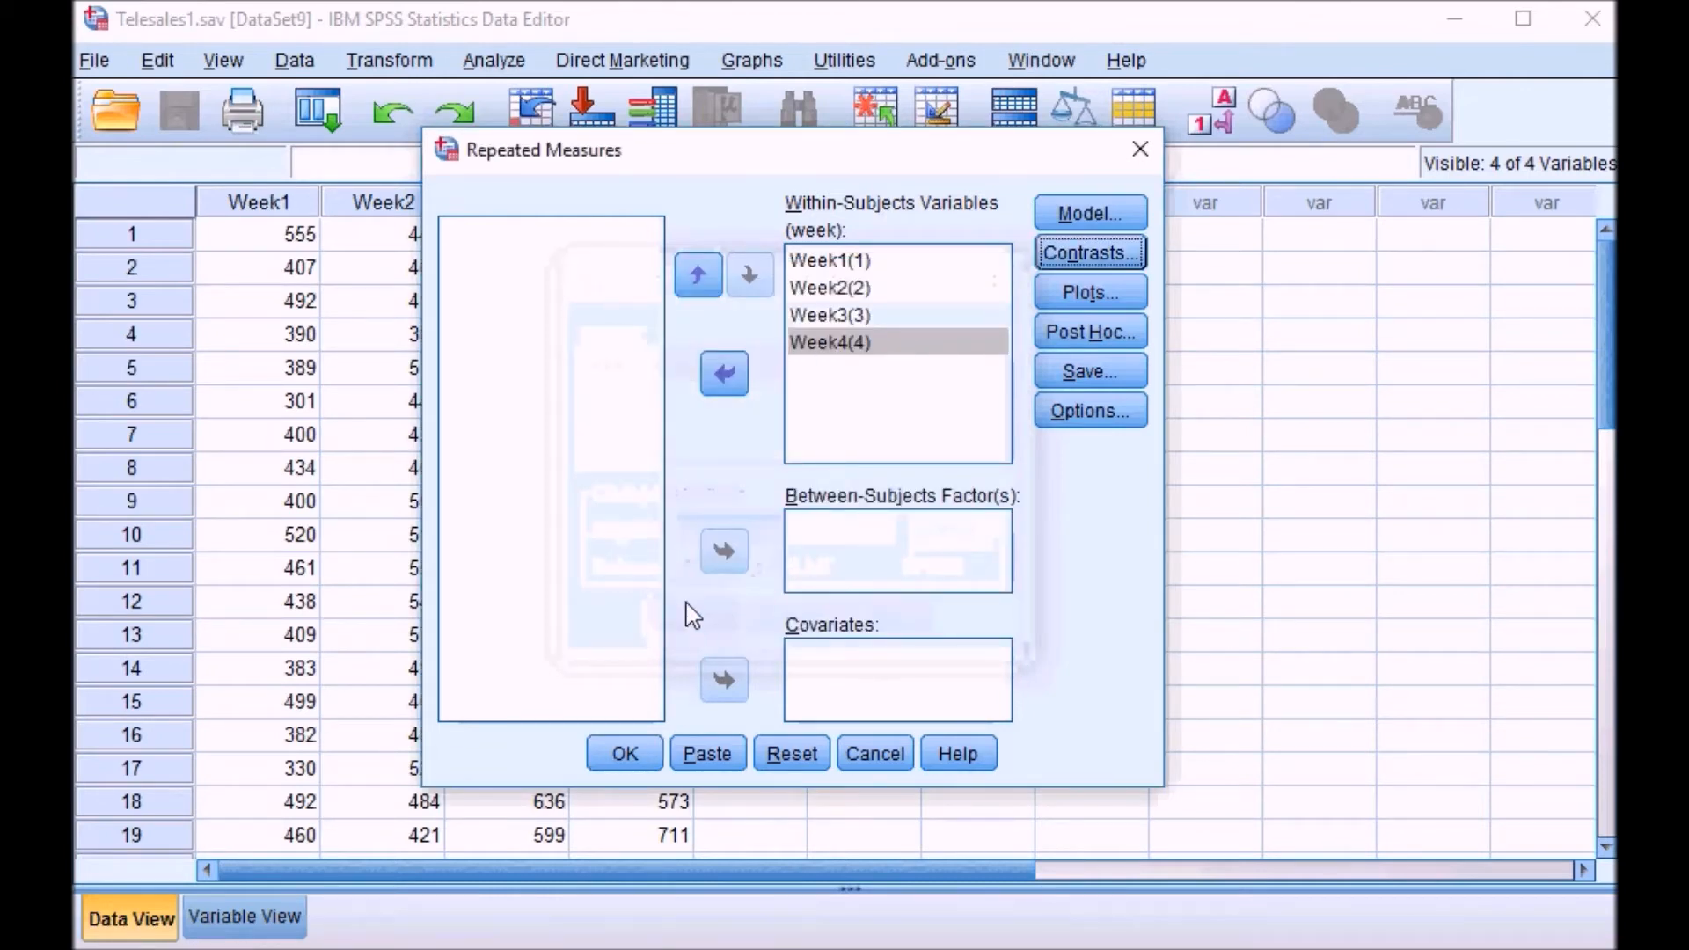